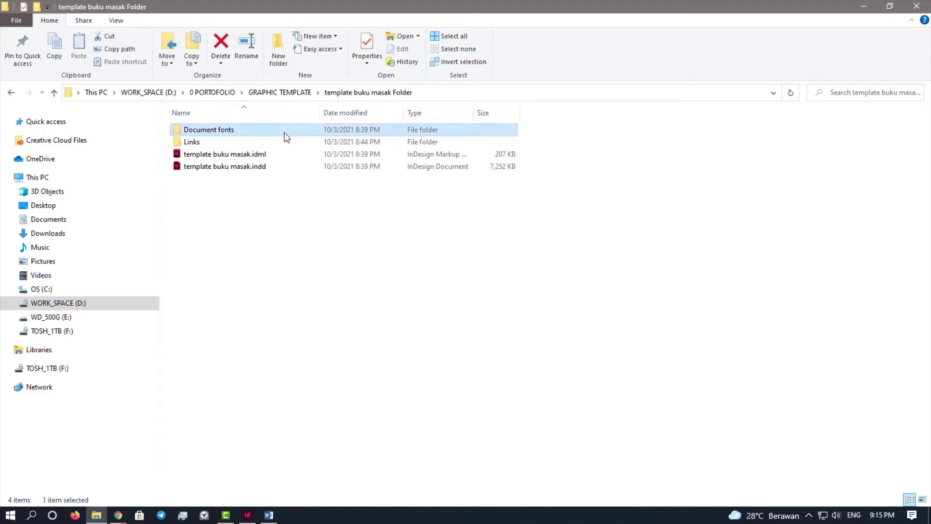
Look through the Document fonts and Links subfolders of the cookbook template folder, and return to the template folder
double_click(284, 136)
key(alt+Left)
double_click(220, 141)
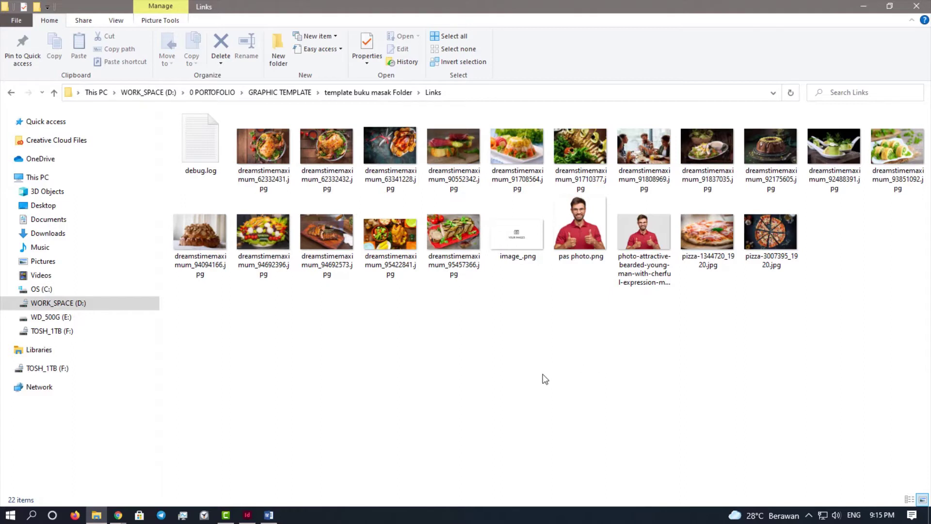
key(alt+Left)
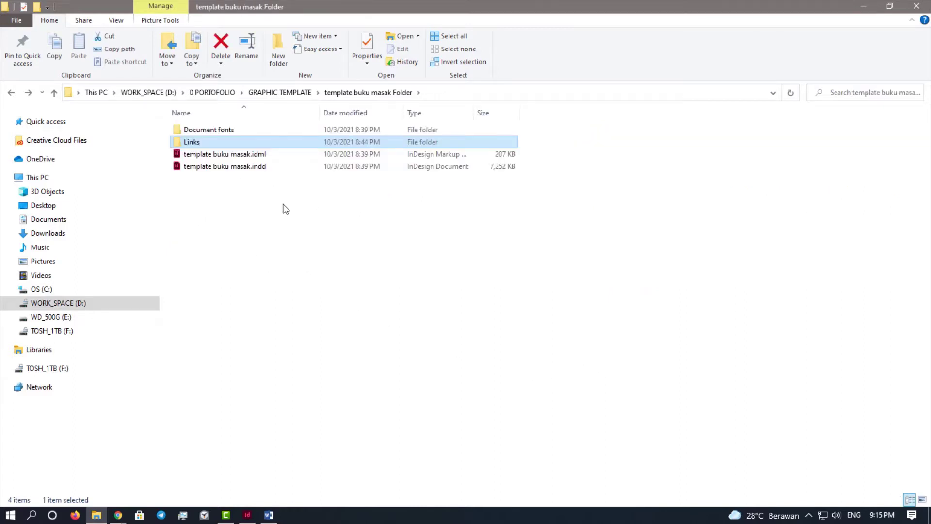
Select all font files in Document fonts, check their available install commands without running one, and return to the template folder
click(236, 133)
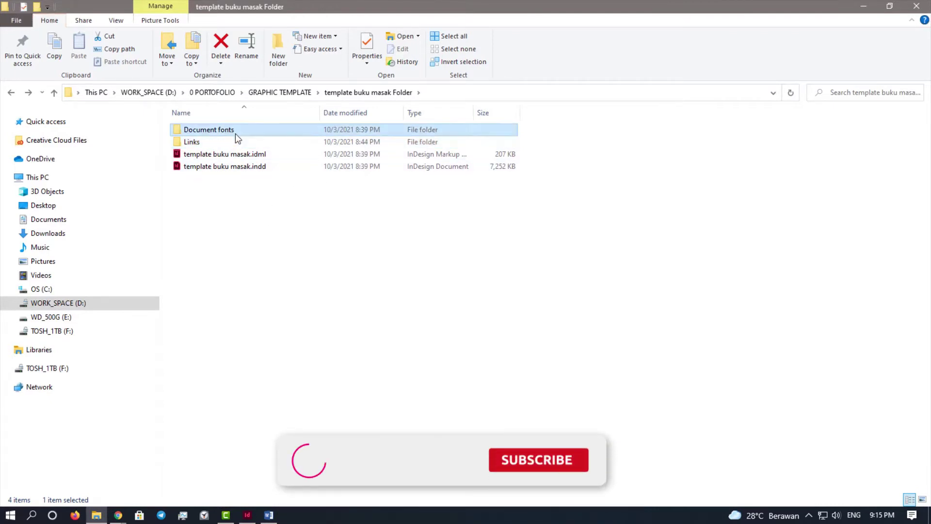
double_click(235, 133)
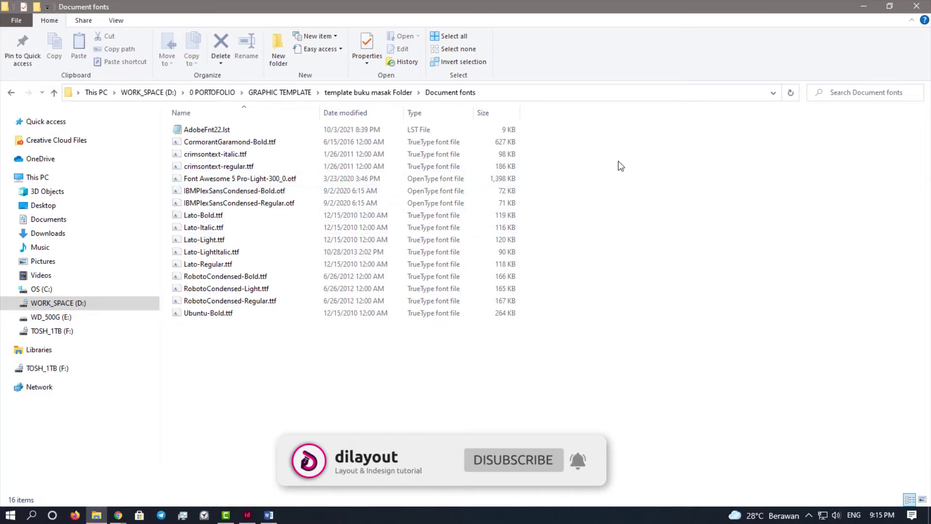
click(259, 142)
shift+click(214, 316)
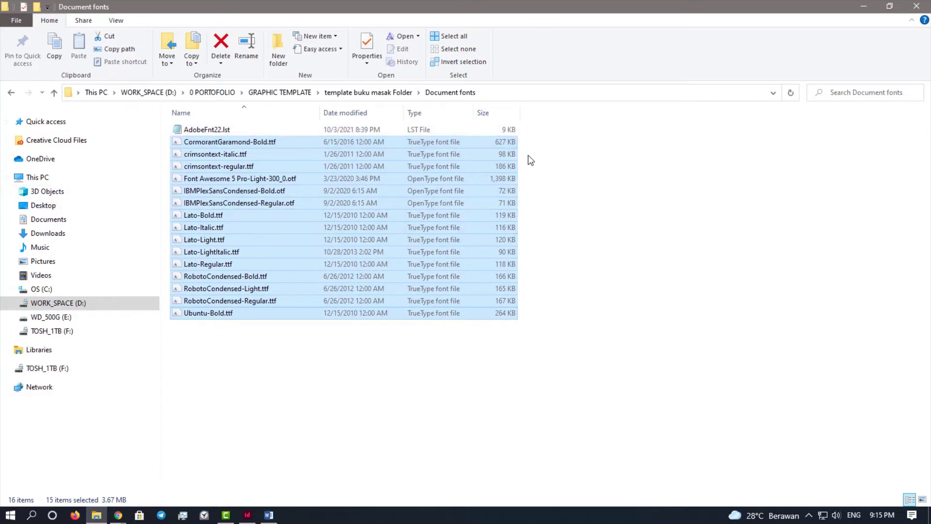
right_click(258, 170)
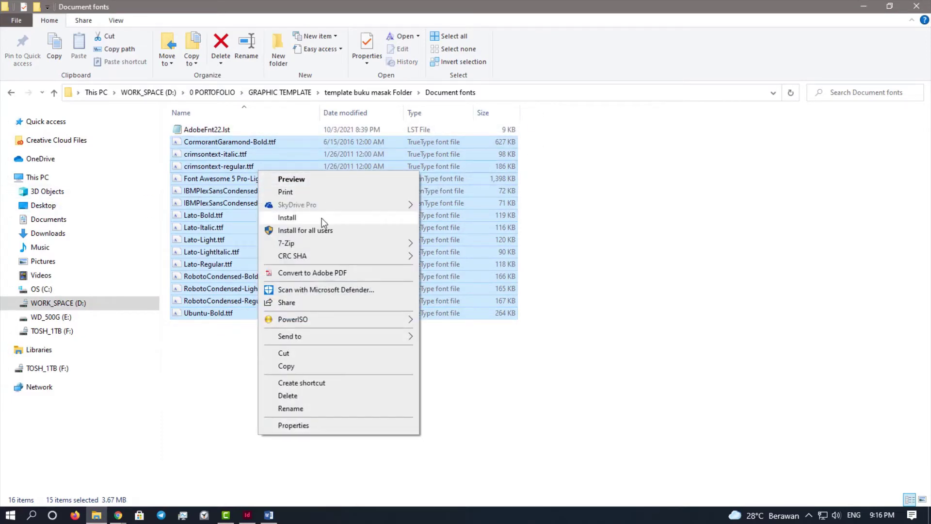
click(363, 114)
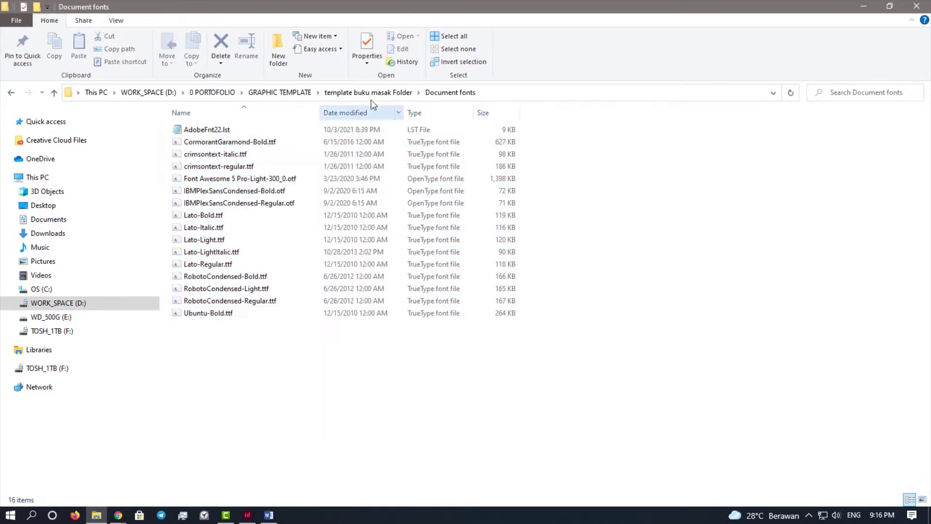
click(369, 93)
click(661, 282)
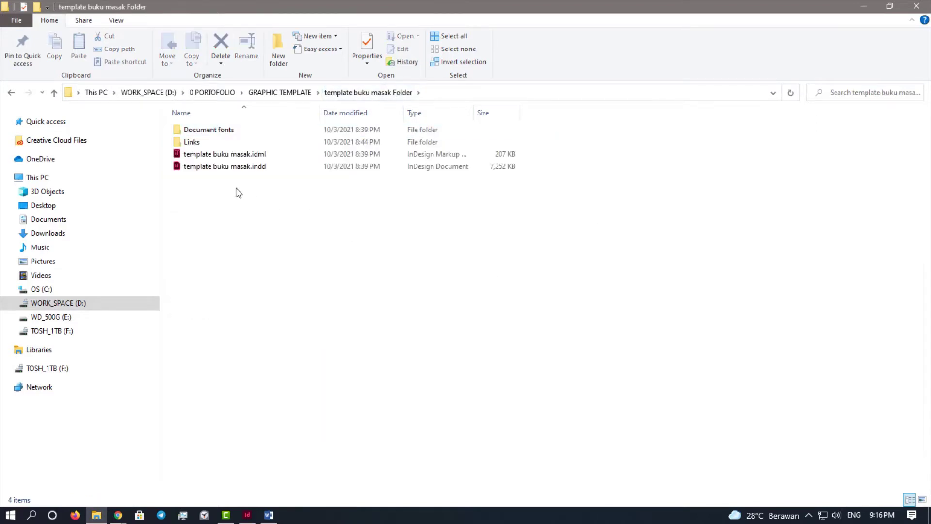
Open the file template buku masak.indd in Adobe InDesign
right_click(210, 169)
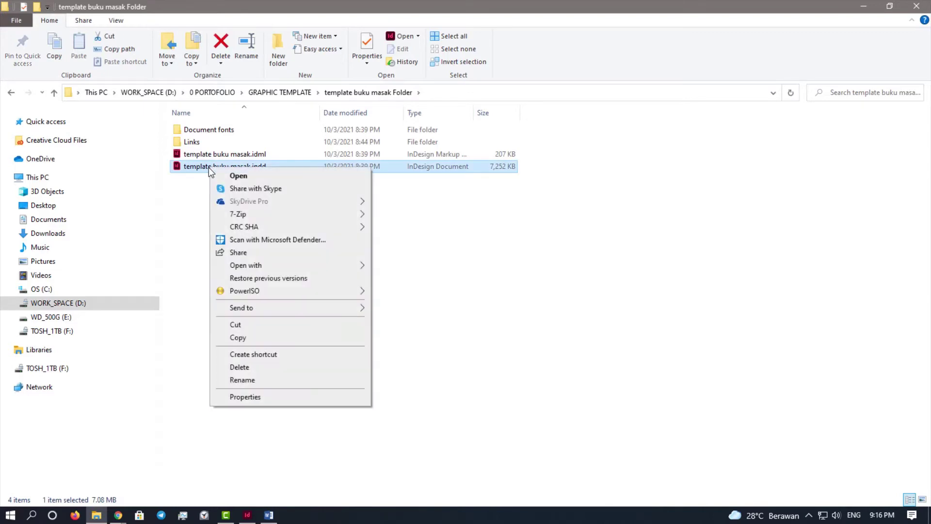
click(168, 196)
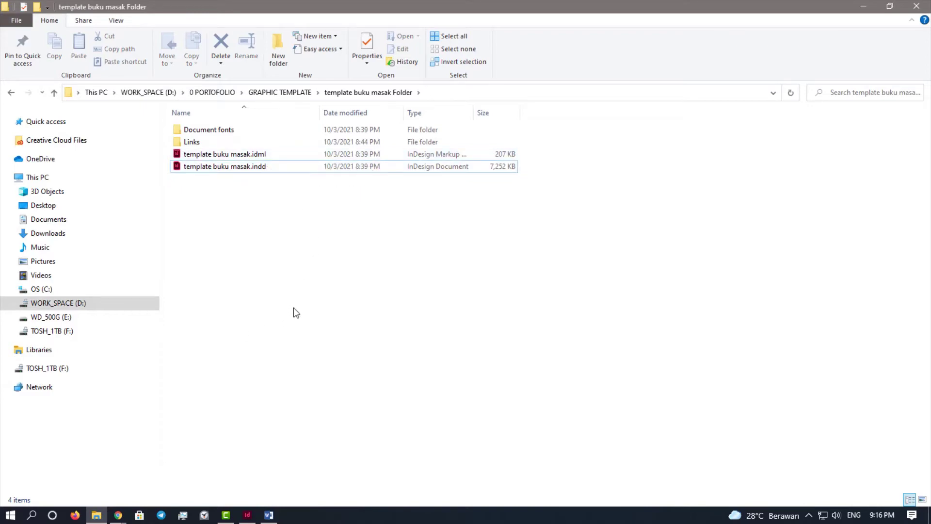
right_click(206, 168)
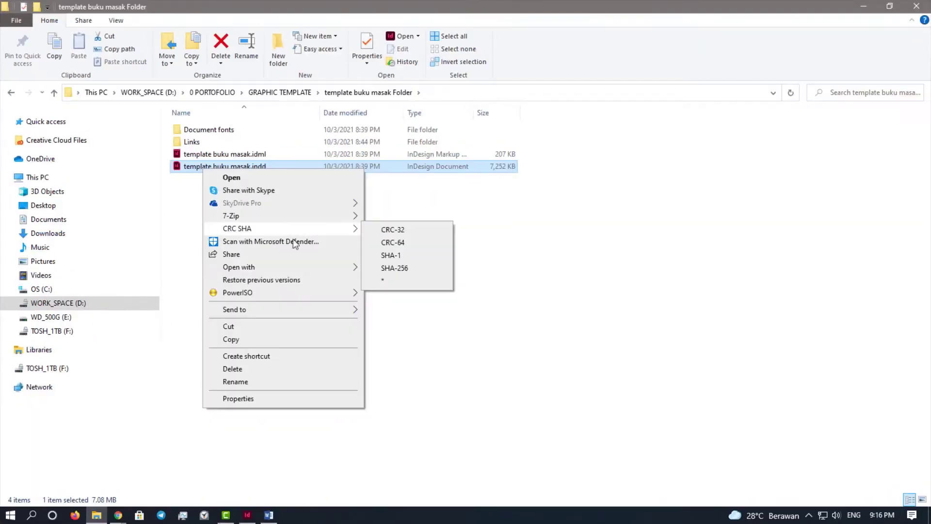
mouse_move(294, 266)
click(427, 268)
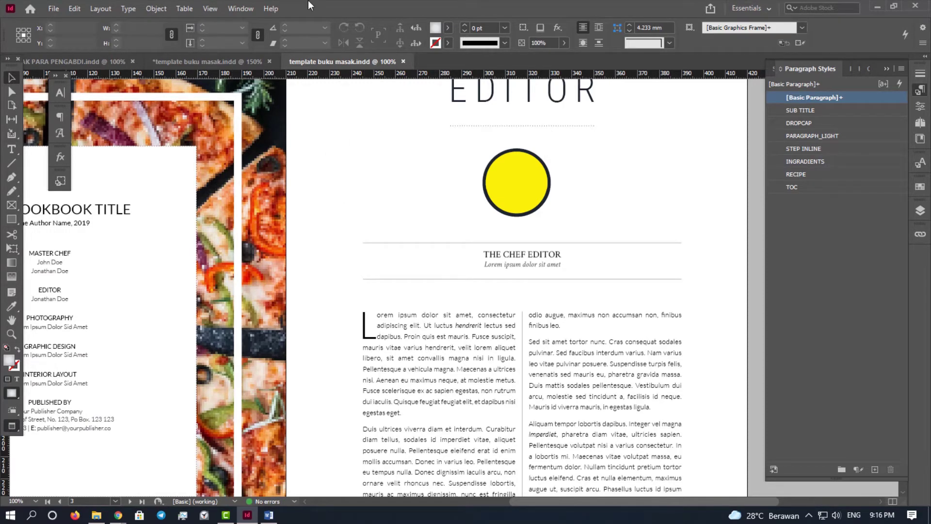
Switch the document's screen mode from Preview to Normal
scroll(356, 210, down, 2)
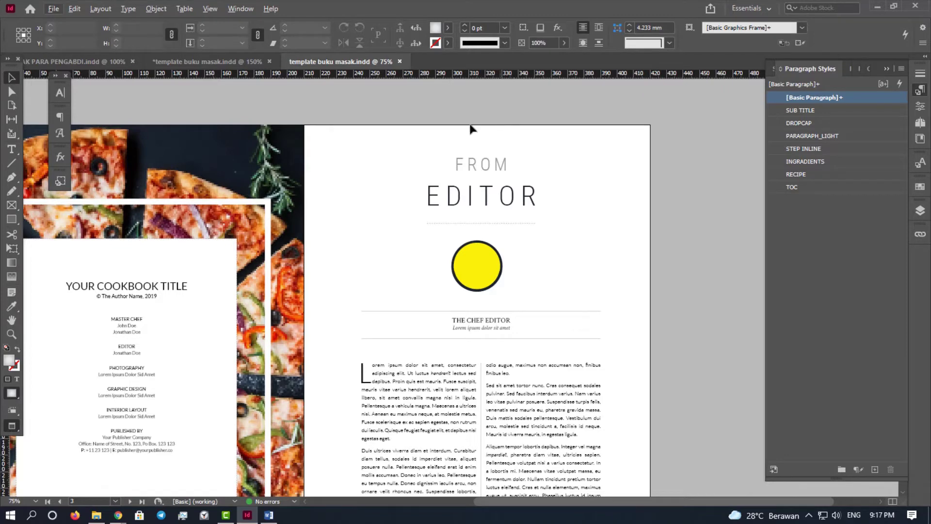
click(211, 8)
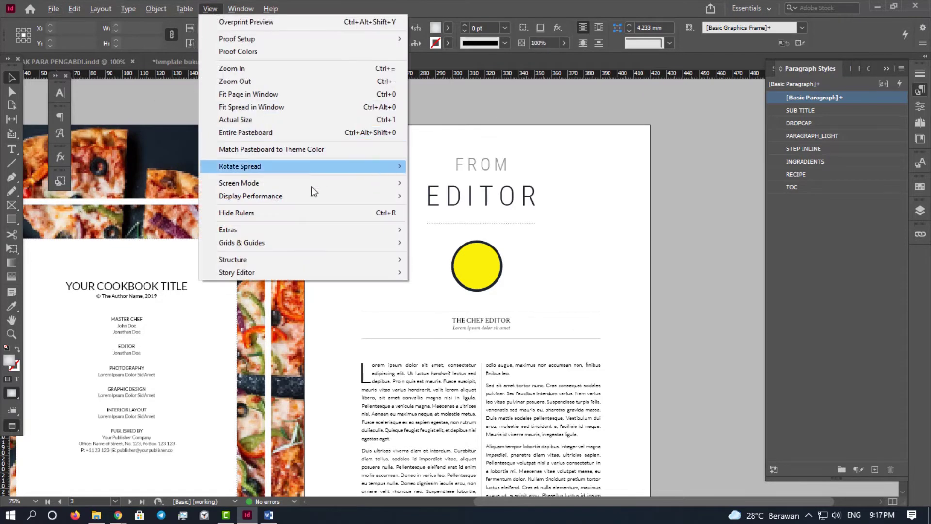
mouse_move(293, 197)
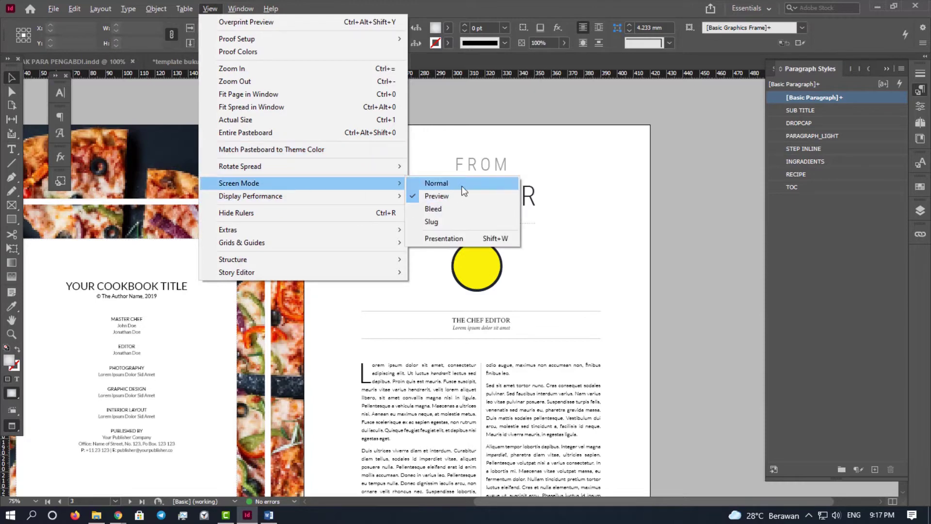
click(502, 187)
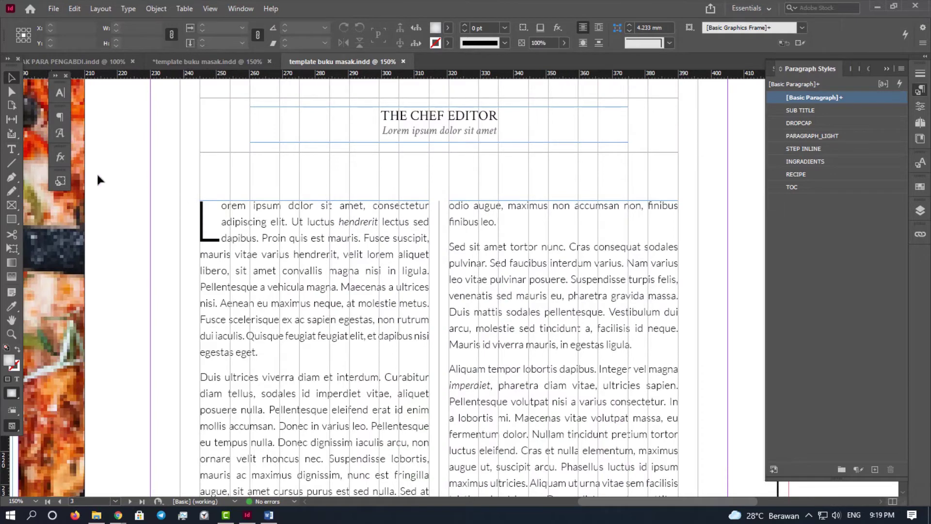
Set the words "Duis ultrices viverra" at the start of the second paragraph to the Italic font style
click(17, 148)
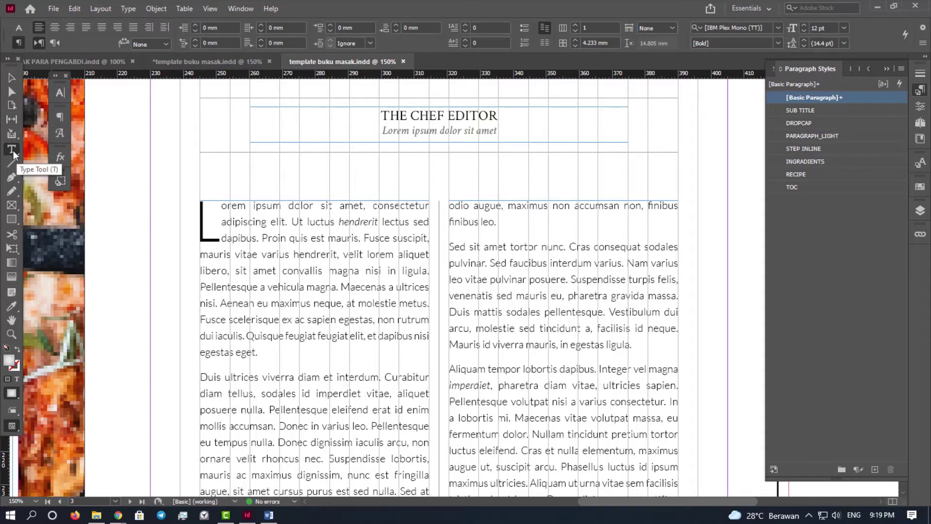
scroll(239, 235, down, 1)
scroll(239, 235, down, 3)
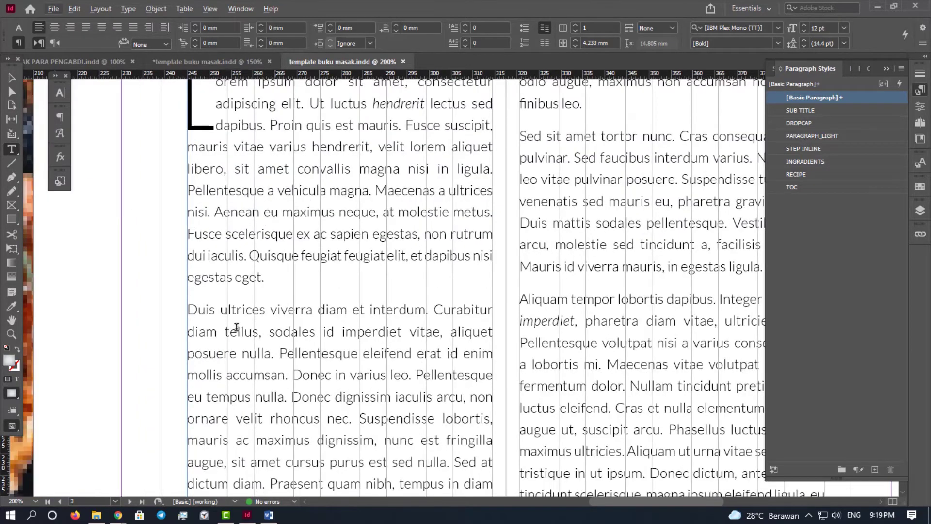
scroll(237, 323, up, 2)
drag(164, 233, 354, 236)
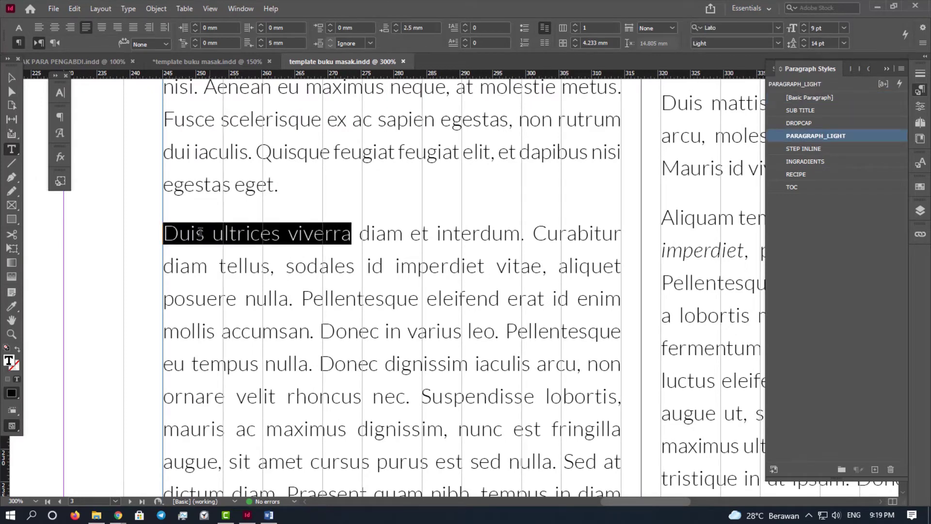
double_click(200, 232)
drag(201, 232, 324, 233)
click(179, 236)
double_click(178, 236)
drag(178, 236, 318, 235)
click(778, 43)
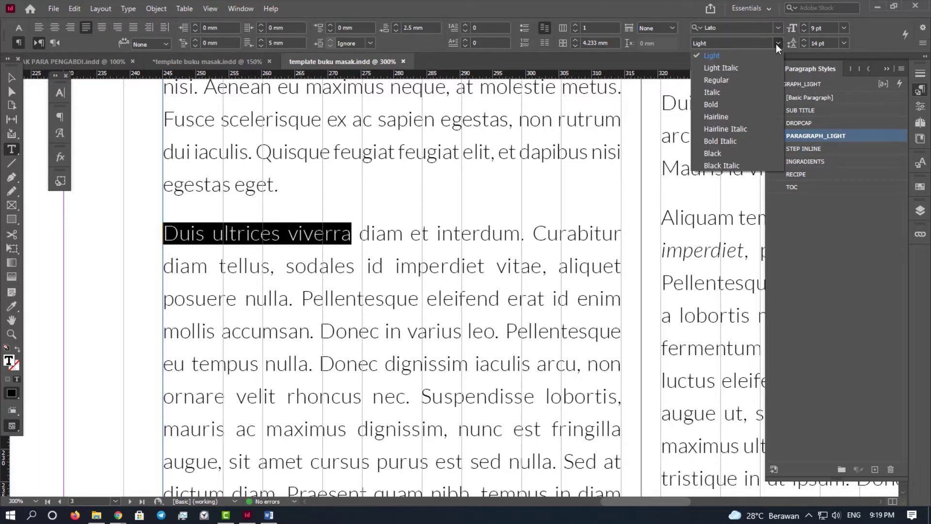
click(725, 95)
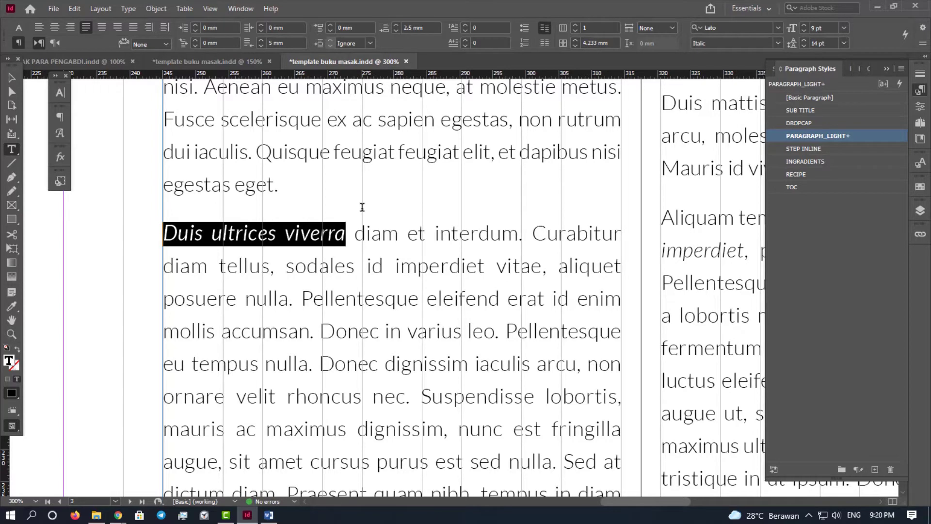
Set the words "diam et interdum" in the second paragraph to the Bold font style
scroll(497, 205, down, 1)
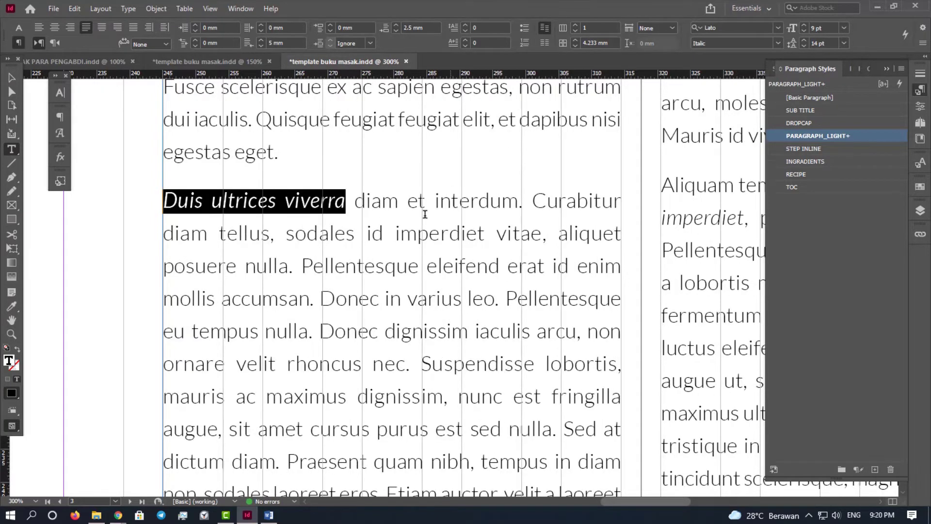
double_click(391, 197)
drag(391, 197, 500, 197)
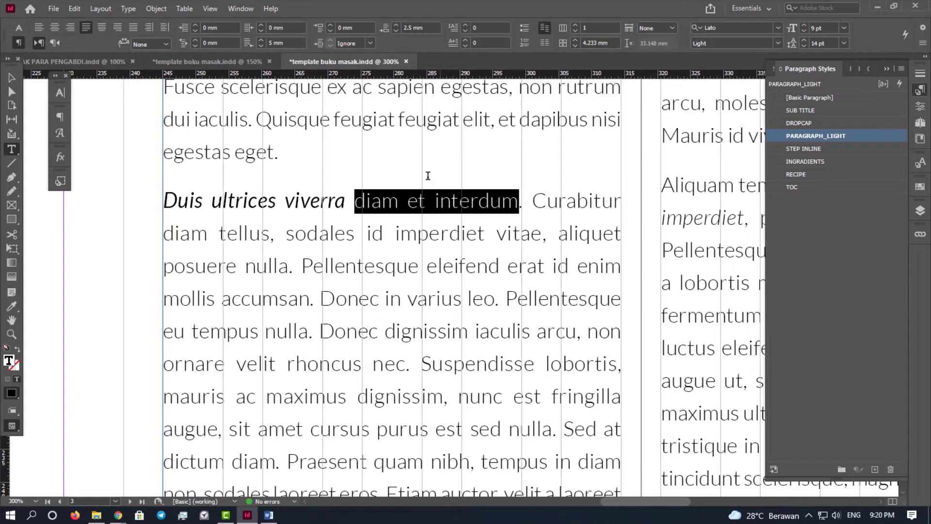
click(778, 44)
click(727, 111)
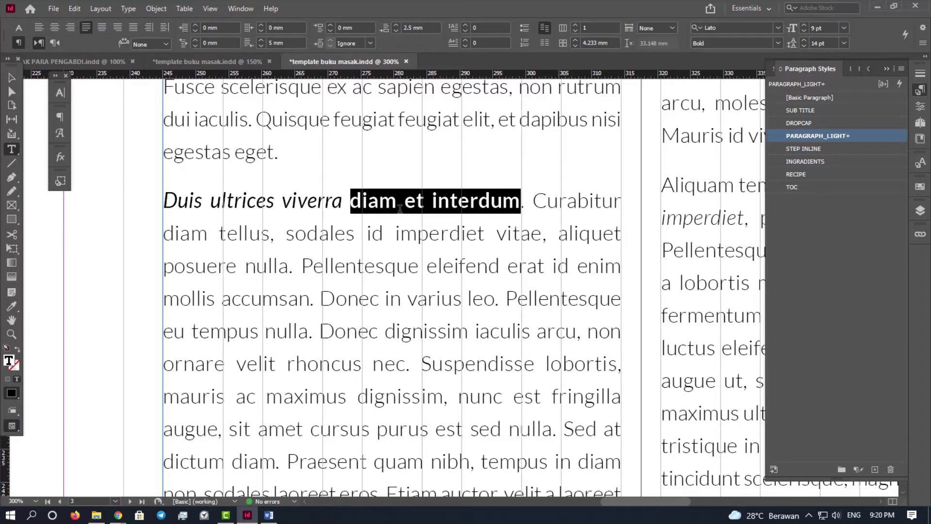
Underline the word "Curabitur" in the first line of the second paragraph
scroll(485, 204, down, 1)
double_click(580, 166)
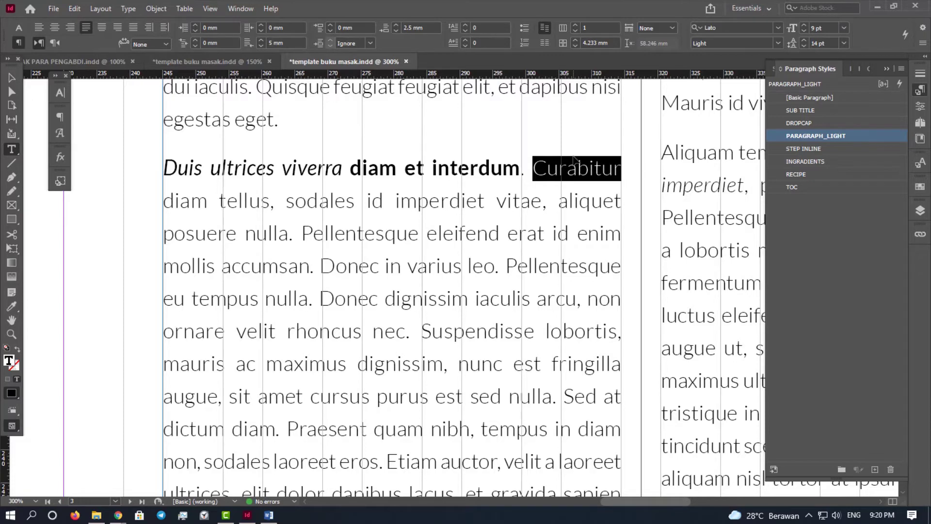
key(ctrl+shift+u)
key(ctrl+equal)
click(453, 183)
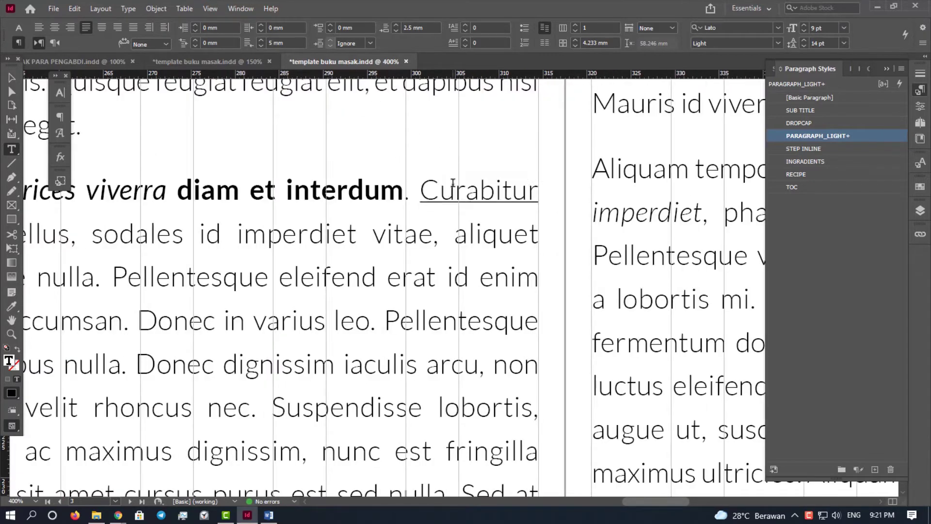
Open the underline options for the word "Curabitur" and set the underline weight to 0.5 pt
double_click(452, 183)
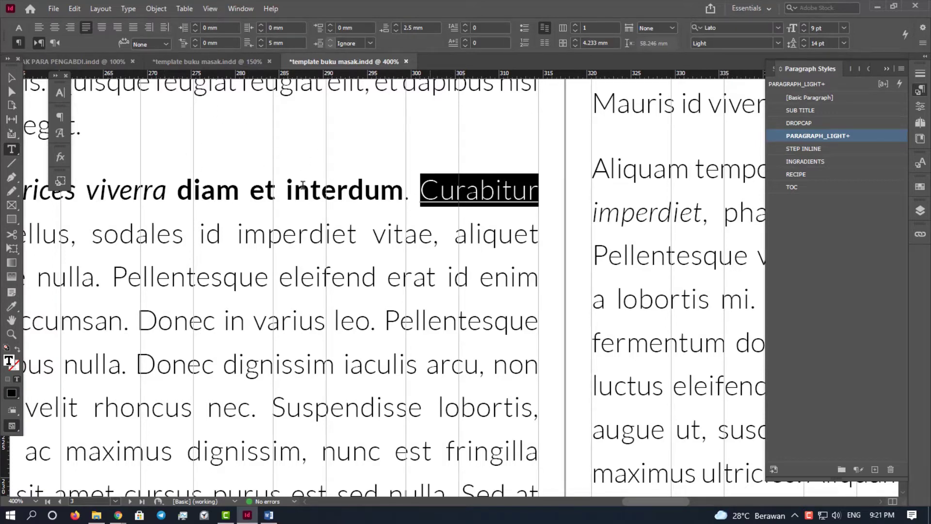
click(128, 8)
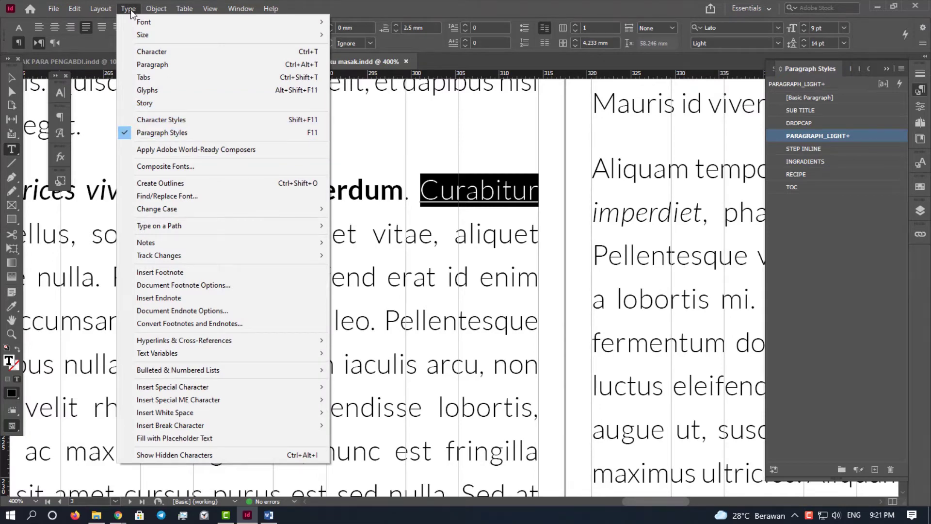
click(155, 52)
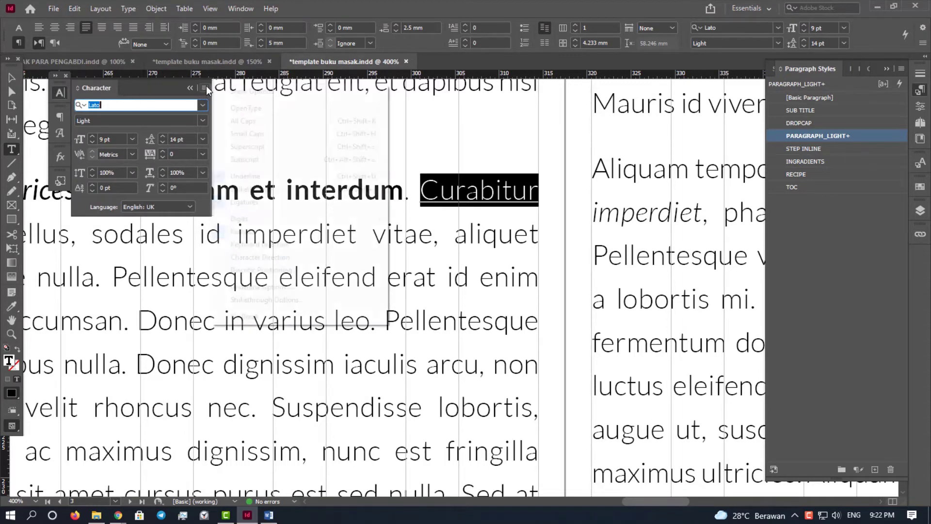
click(205, 87)
click(298, 289)
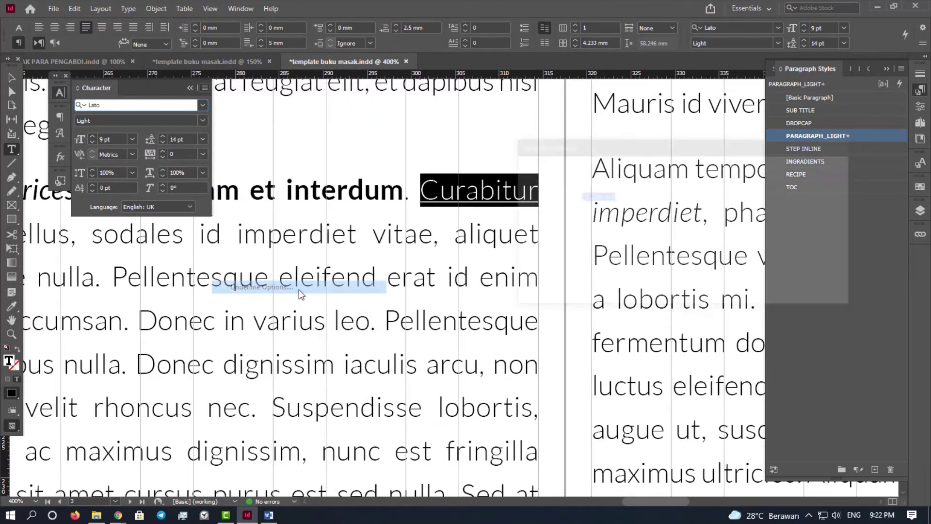
drag(599, 146, 363, 241)
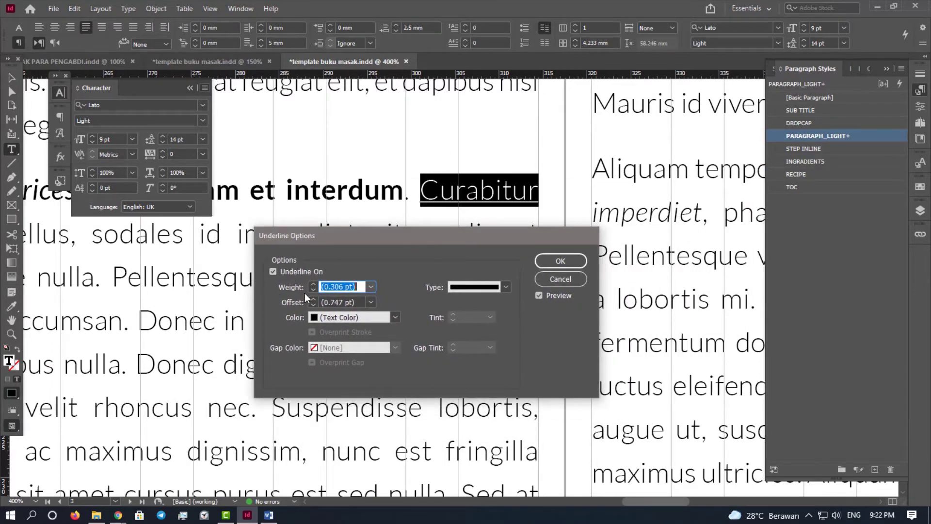
click(371, 287)
click(340, 44)
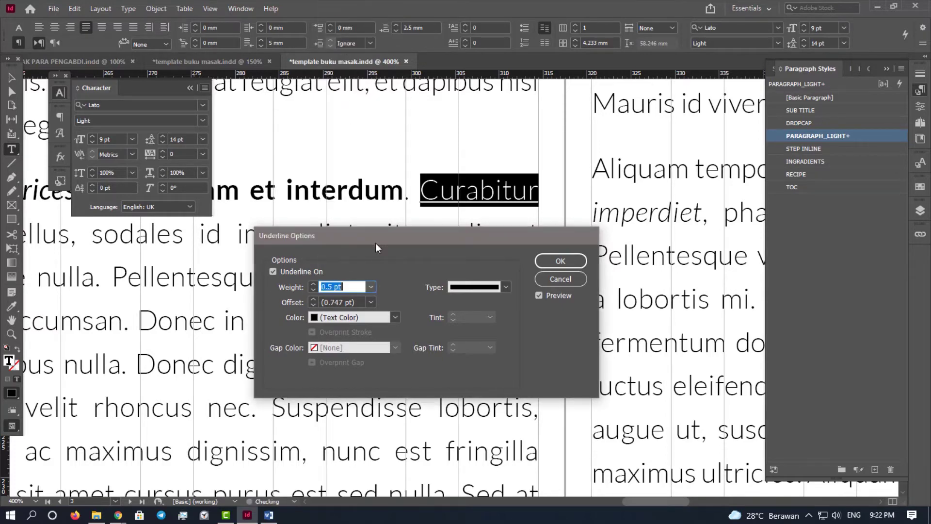
Set the underline offset to 2 pt and the underline color to C=15 M=100 Y=100 K=0
click(336, 301)
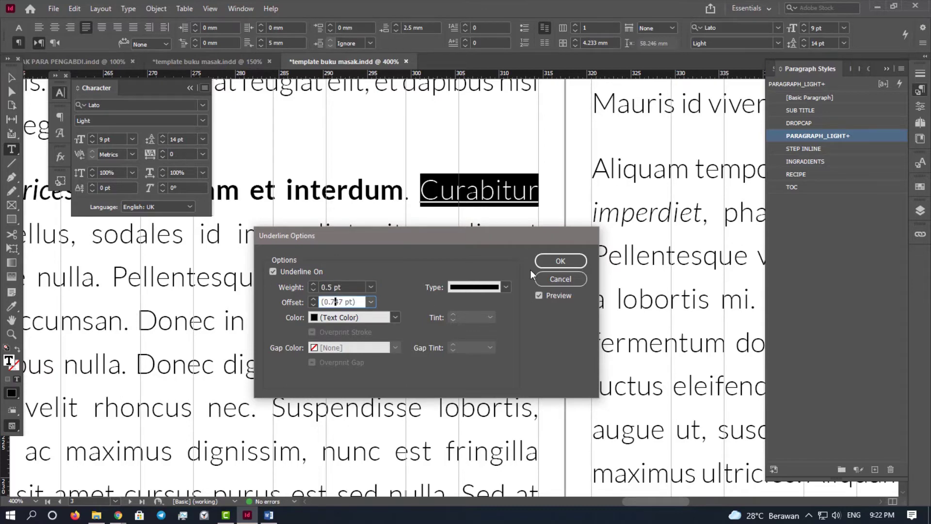
key(ctrl+a)
text(1)
key(Tab)
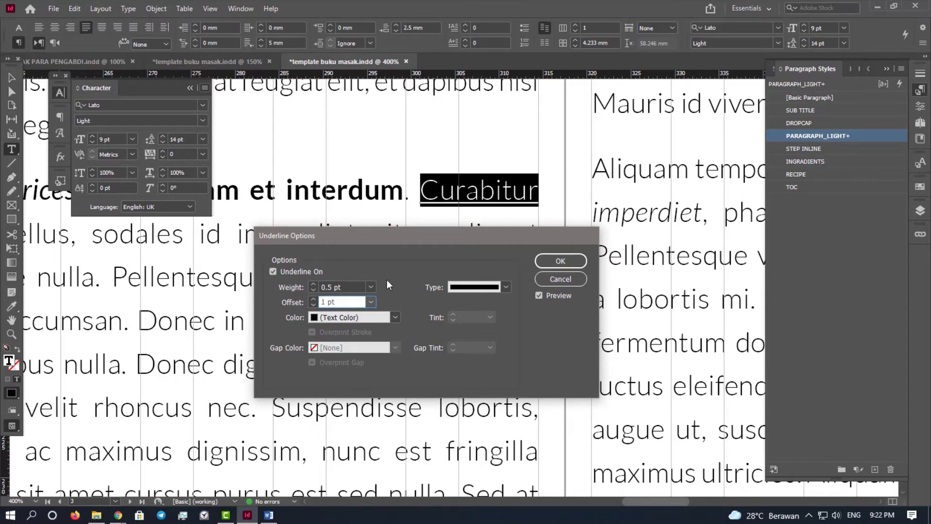
key(Up)
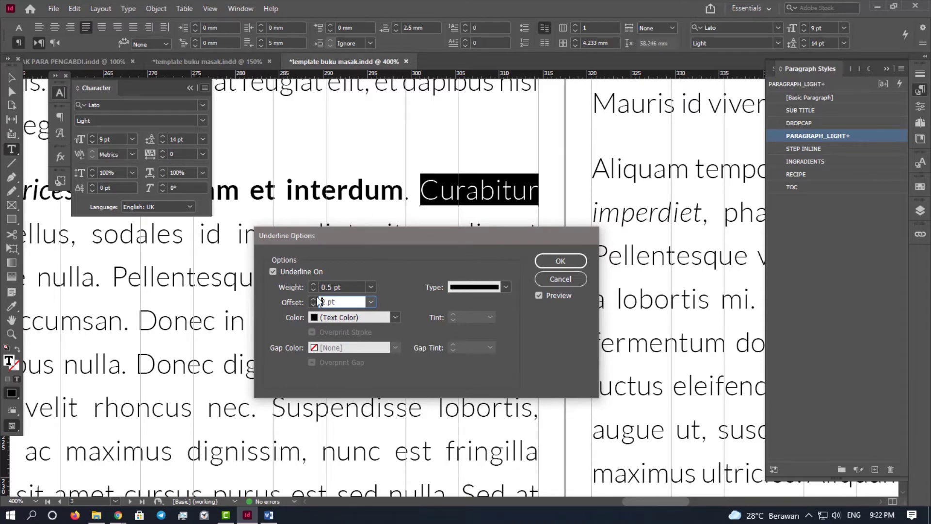
click(386, 320)
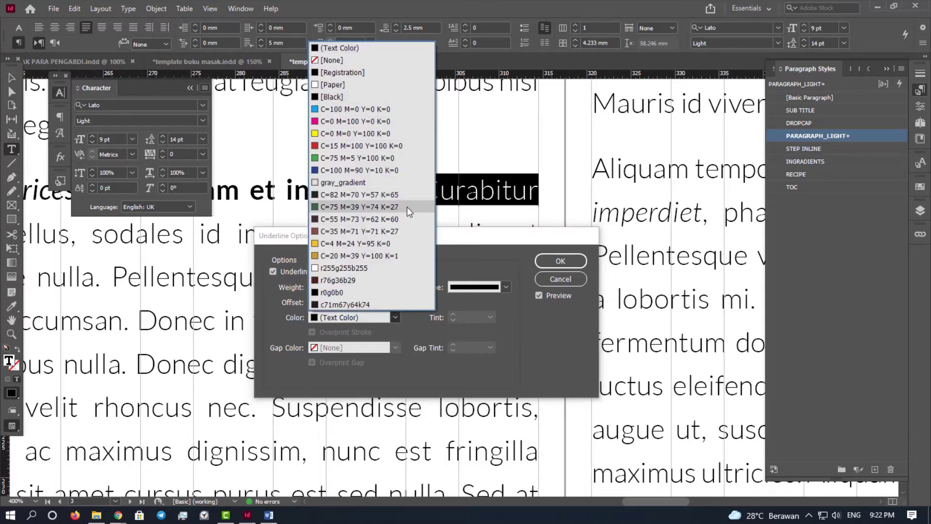
click(363, 146)
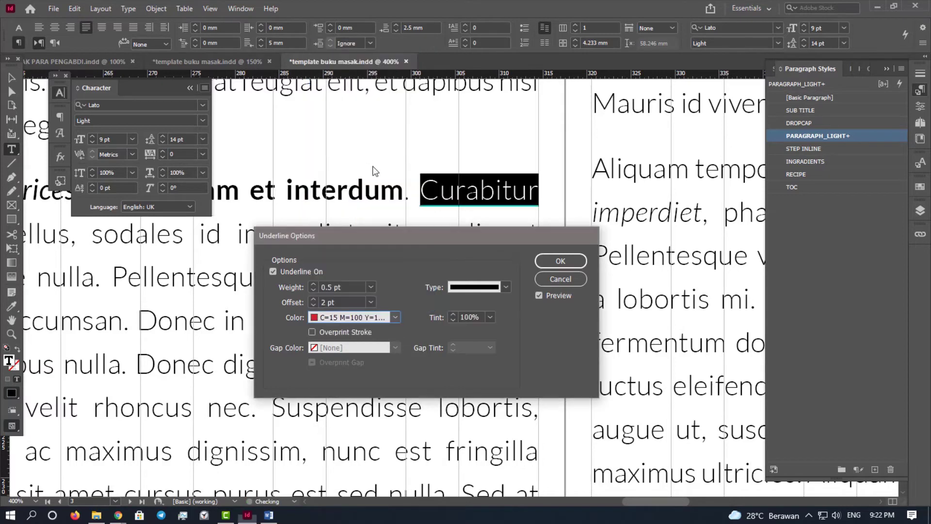
Try the Dashed underline type, settle on Wavy, and apply the underline options to "Curabitur"
click(505, 287)
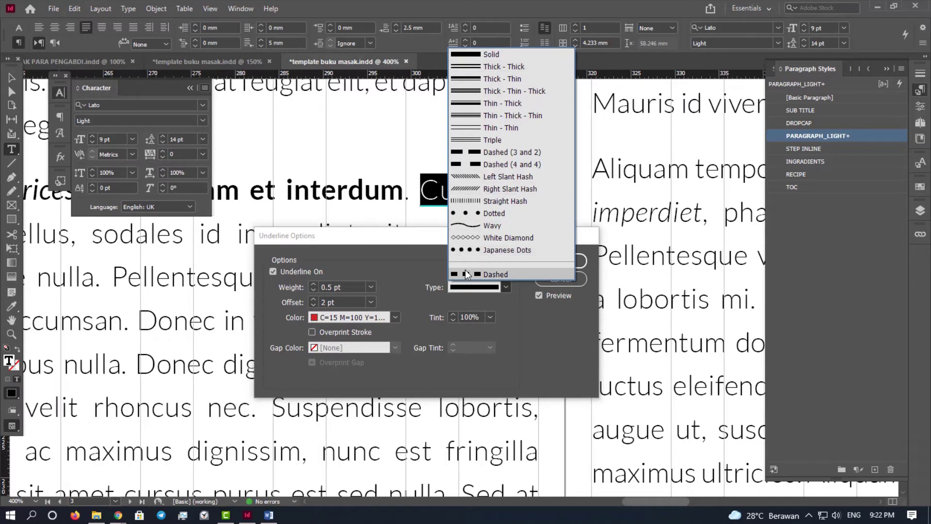
click(508, 274)
click(500, 287)
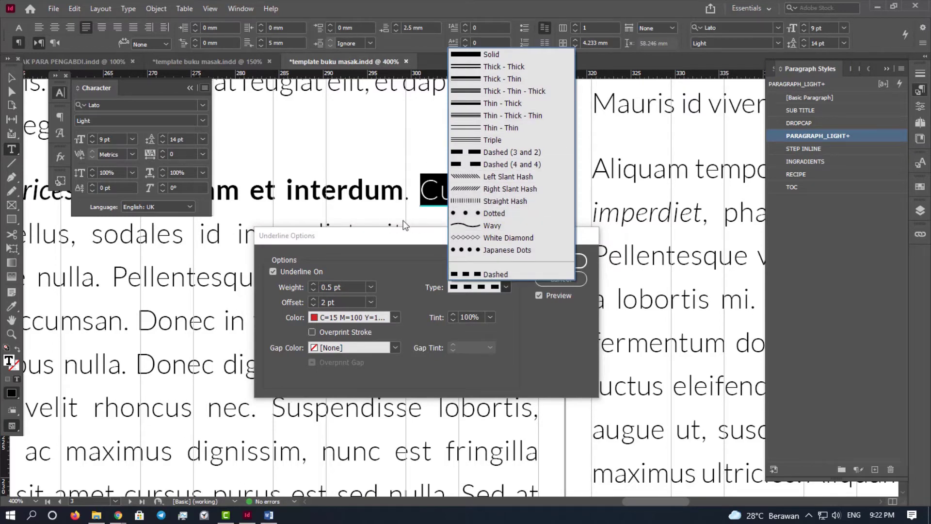
click(488, 226)
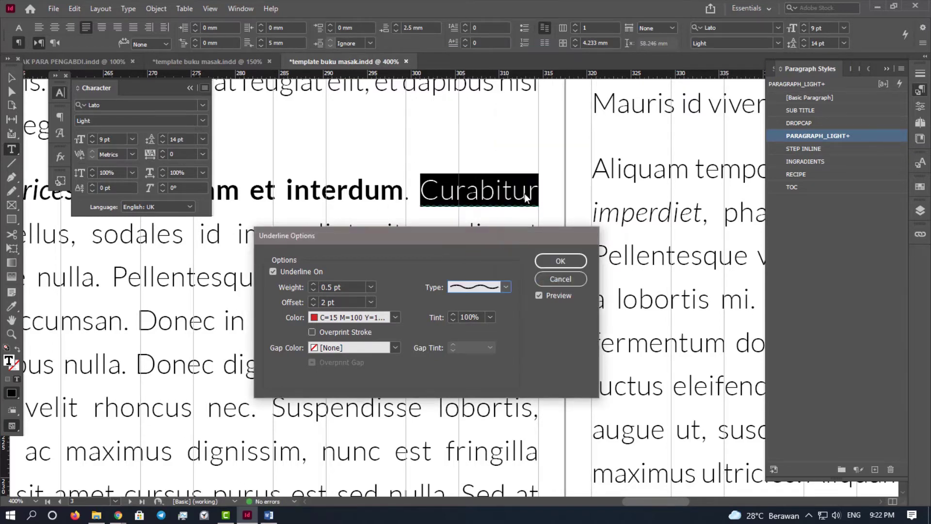
click(566, 264)
Inspect the underline beneath "Curabitur" up close, including with the word selected, and return to the page overview
click(525, 207)
key(ctrl+equal)
key(ctrl+equal)
key(ctrl+equal)
key(ctrl+equal)
key(ctrl+equal)
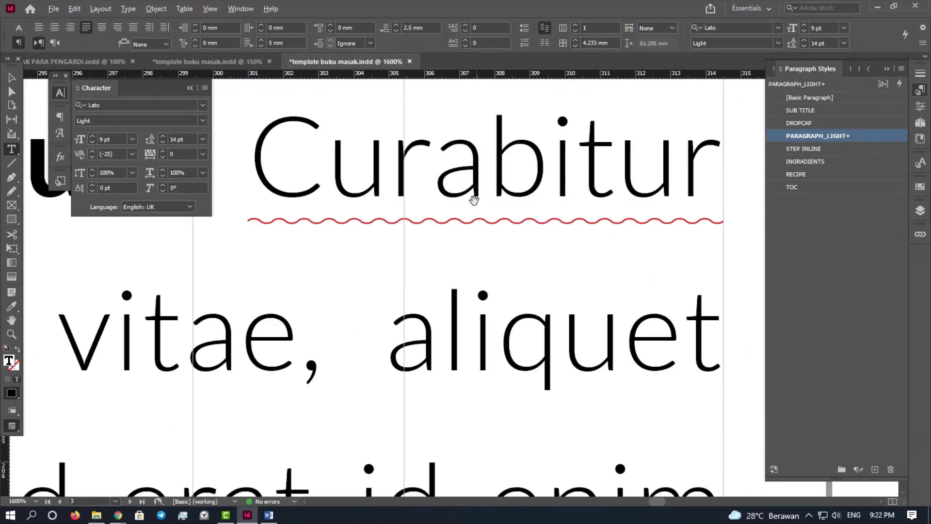
click(461, 214)
key(ctrl+minus)
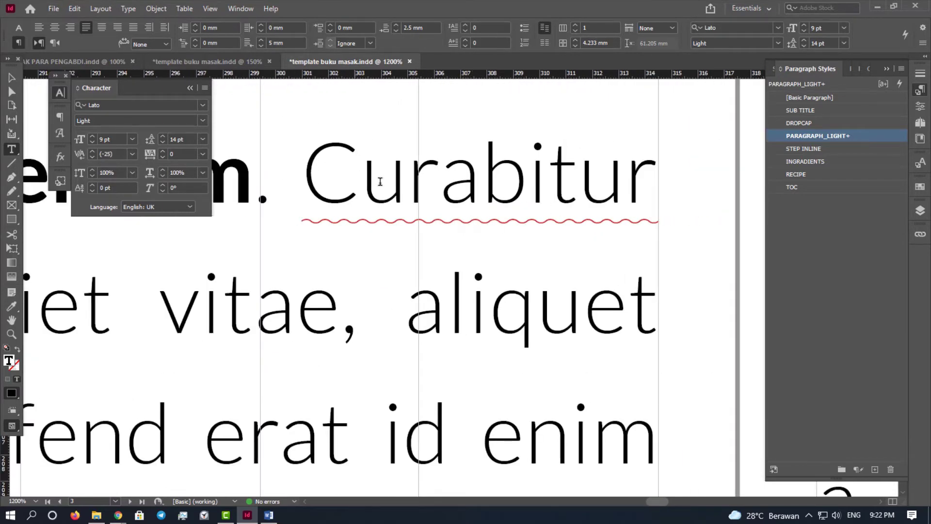
drag(305, 165, 678, 176)
click(331, 178)
double_click(331, 178)
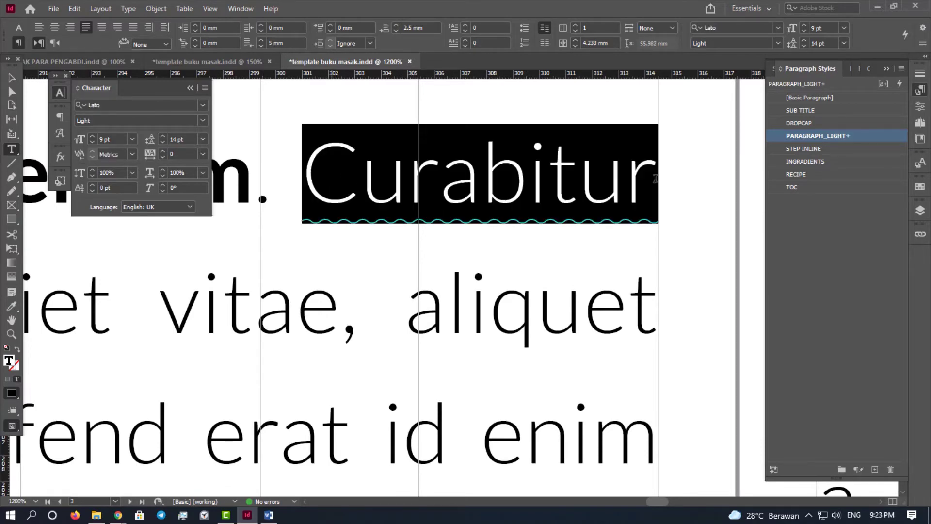
key(Escape)
key(ctrl+alt+2)
key(ctrl+minus)
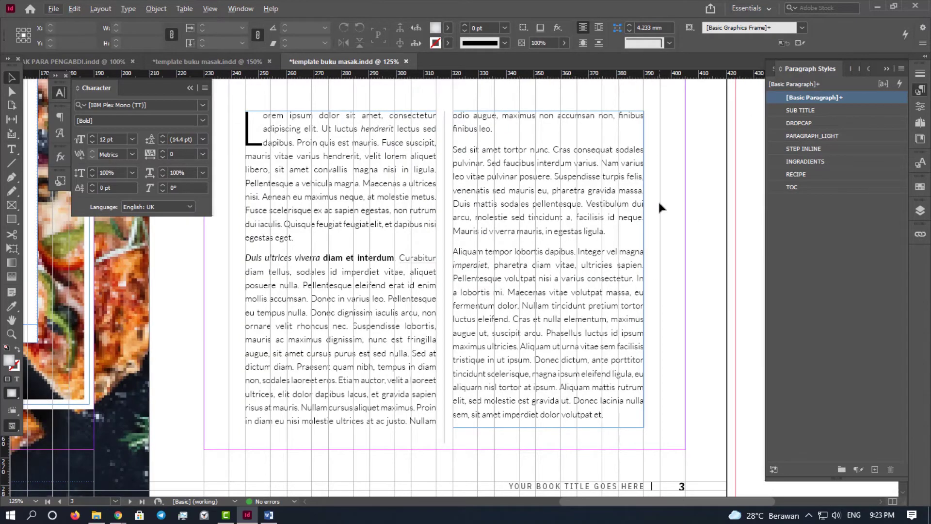
key(ctrl+minus)
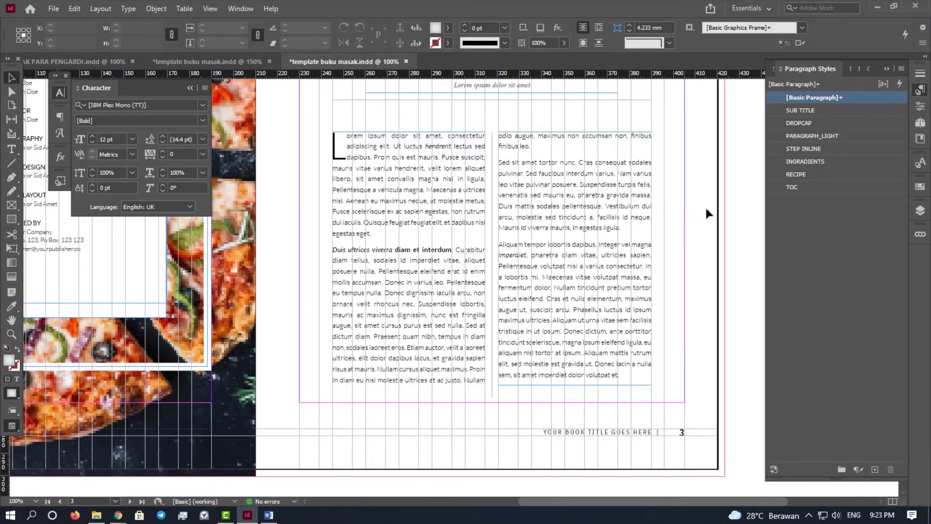
Place the text cursor in the first body paragraph and open the glyph search options of Find/Change
click(432, 187)
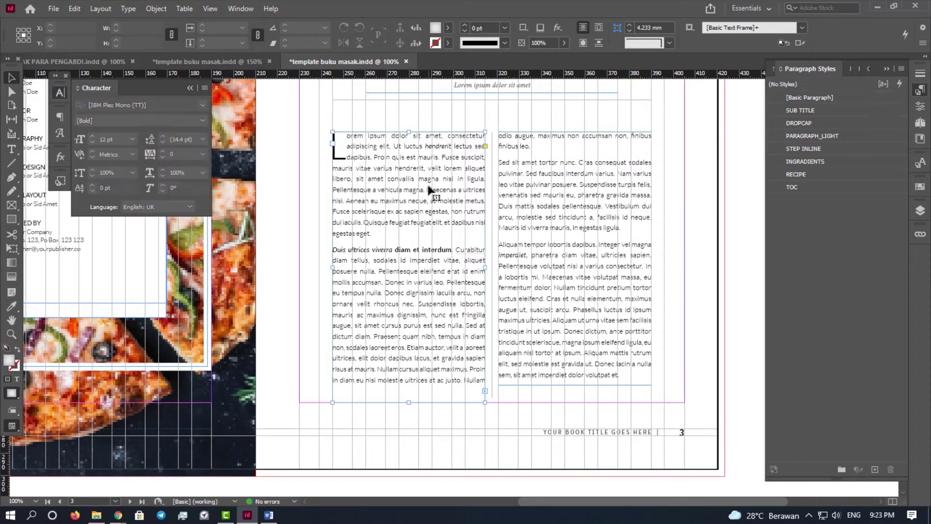
double_click(435, 185)
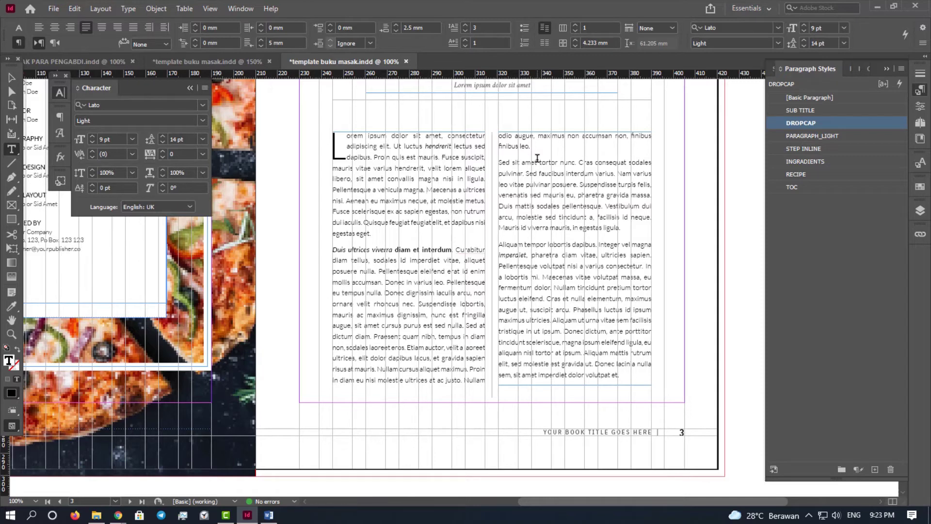
key(ctrl+f)
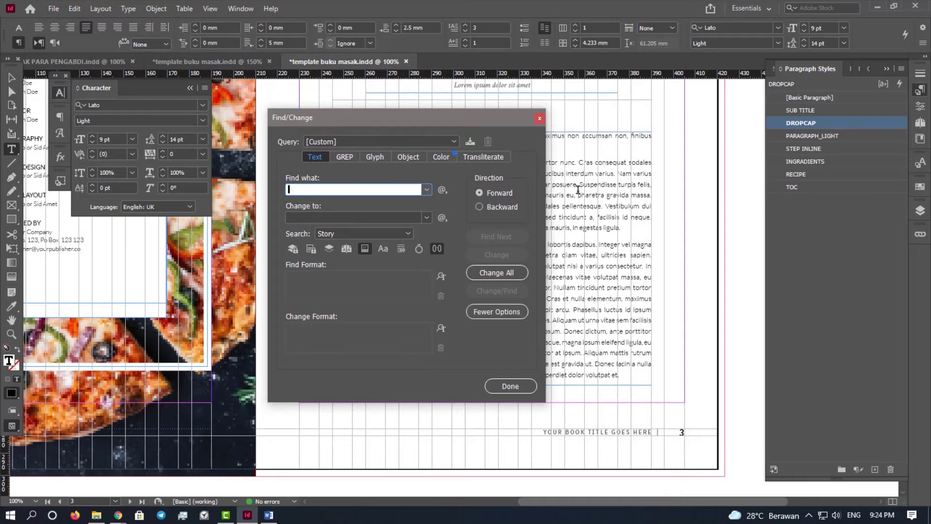
click(380, 158)
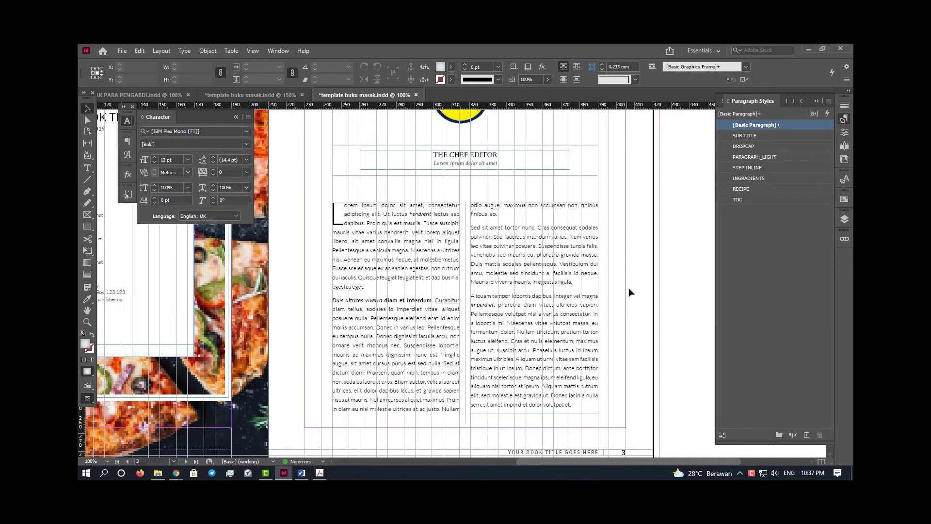
Go to page 12 of the cookbook document and view its whole spread
scroll(640, 284, down, 4)
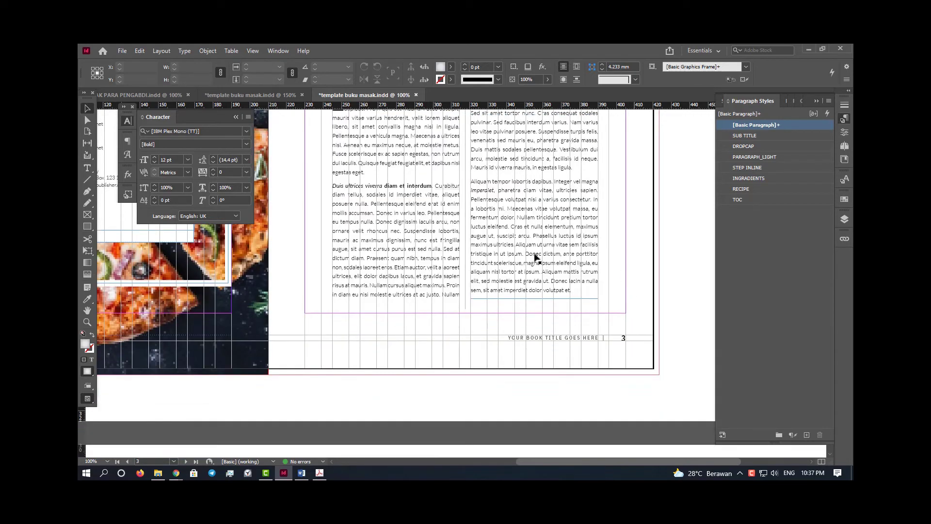
scroll(653, 240, up, 2)
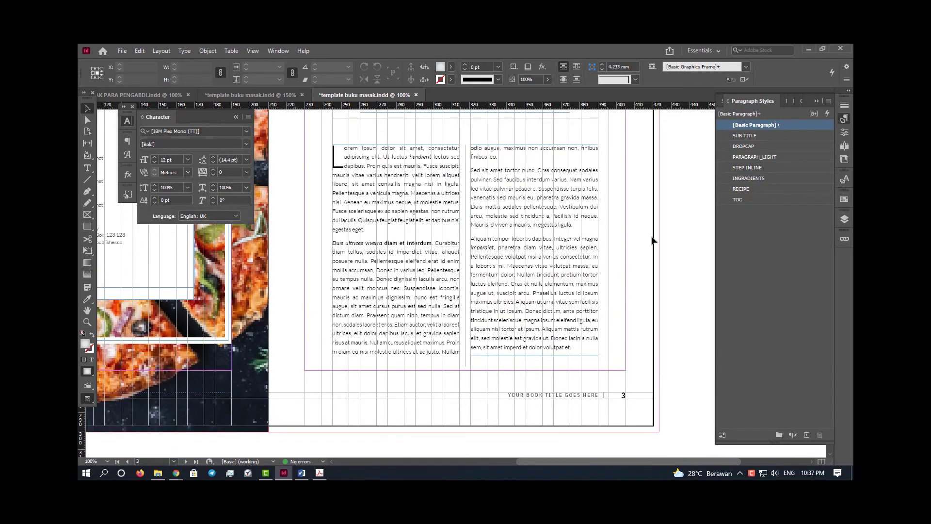
key(ctrl+j)
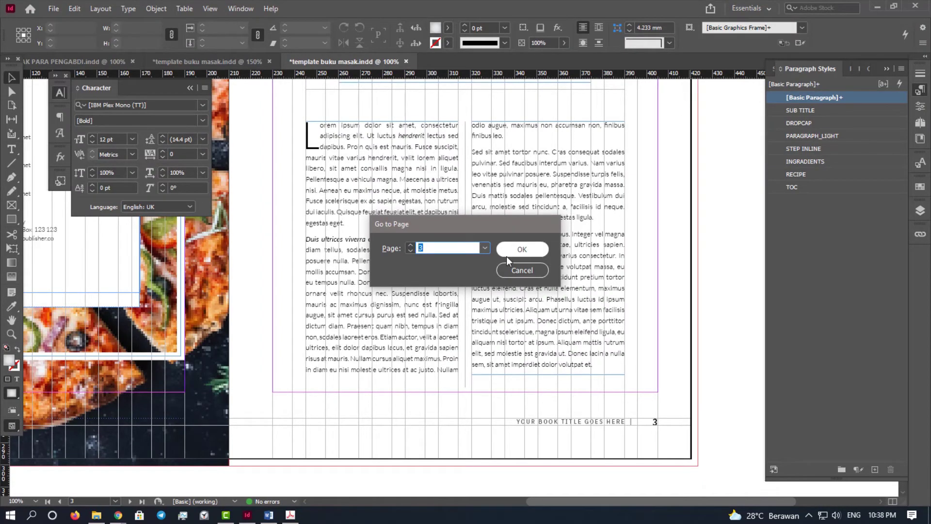
text(12)
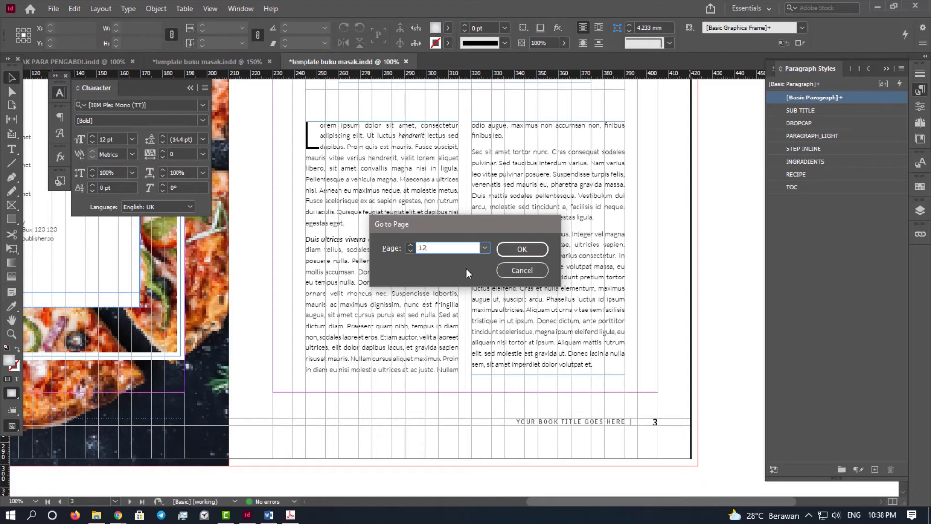
click(516, 251)
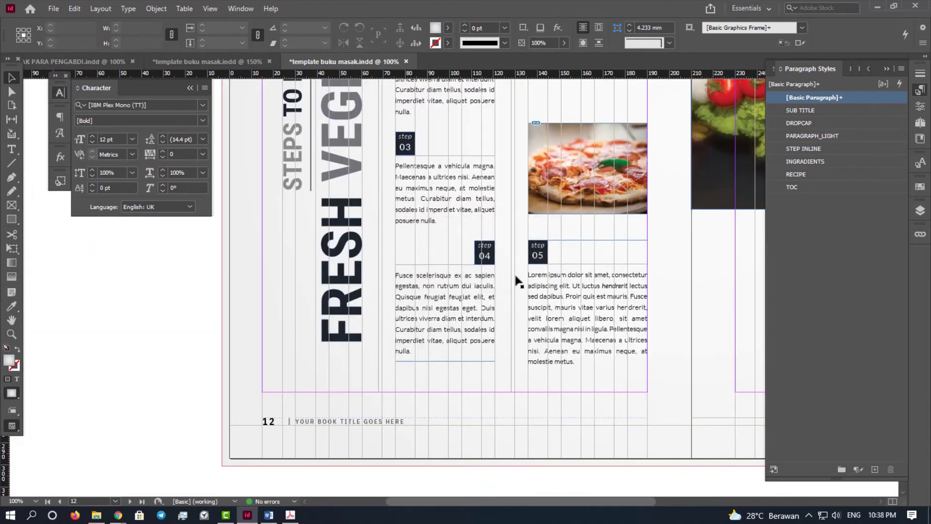
key(ctrl+minus)
scroll(485, 301, up, 2)
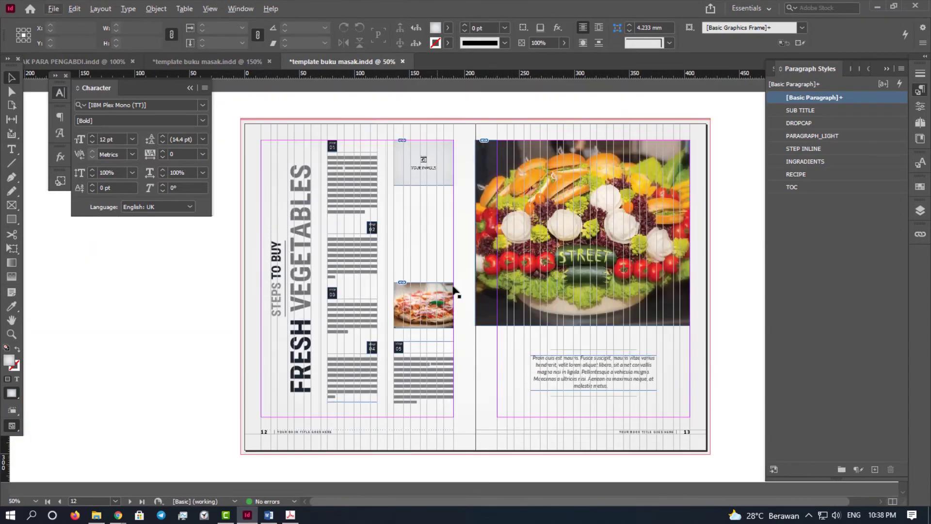
Return to page 3 of the cookbook document through the list of pages
click(473, 257)
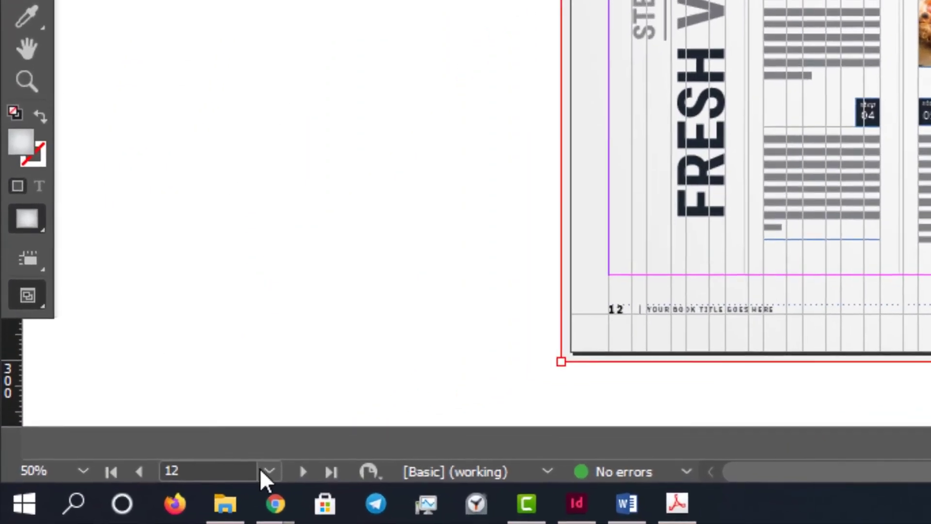
click(115, 501)
click(370, 276)
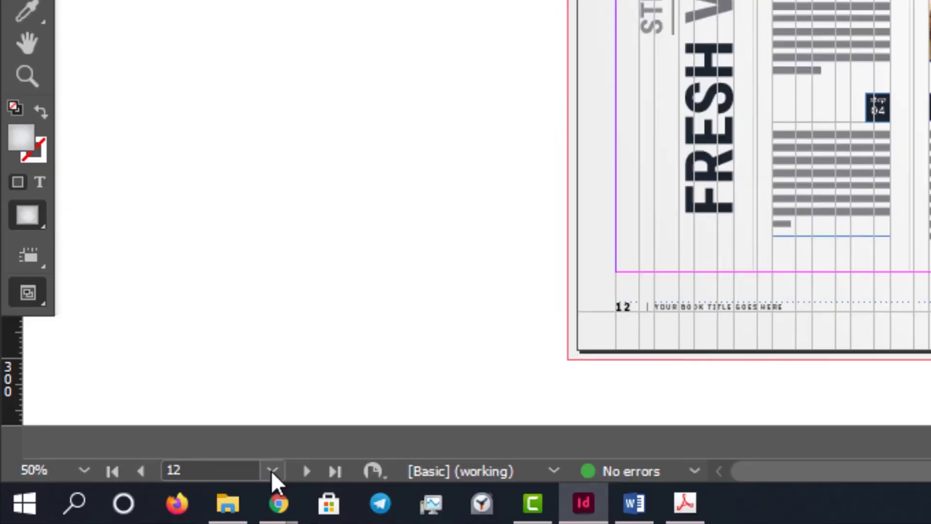
click(272, 473)
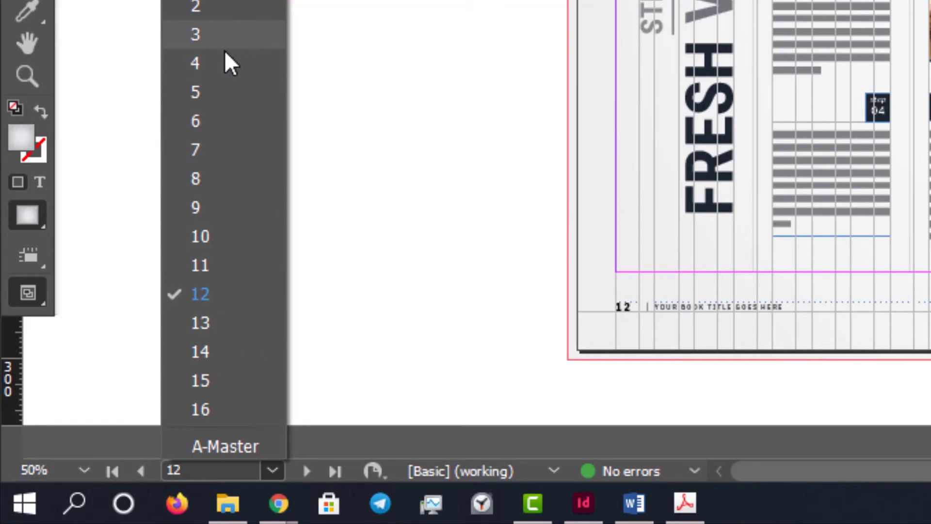
click(220, 62)
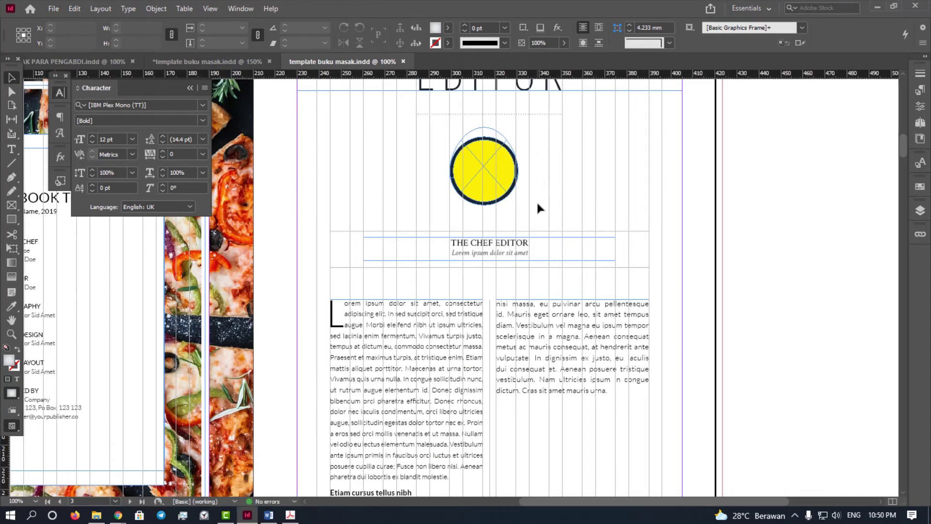
Place the image "pas photo.png" into the empty oval frame over the yellow circle above "THE CHEF EDITOR"
scroll(490, 136, up, 2)
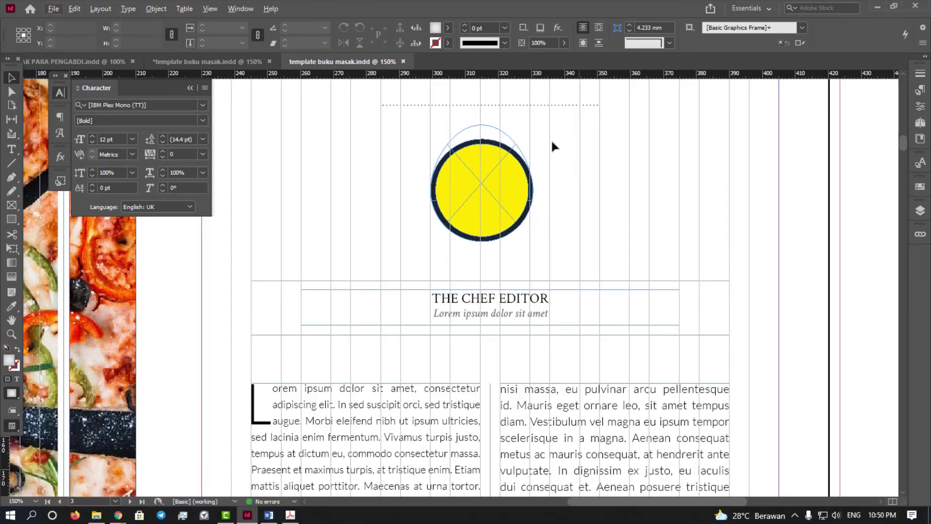
click(493, 129)
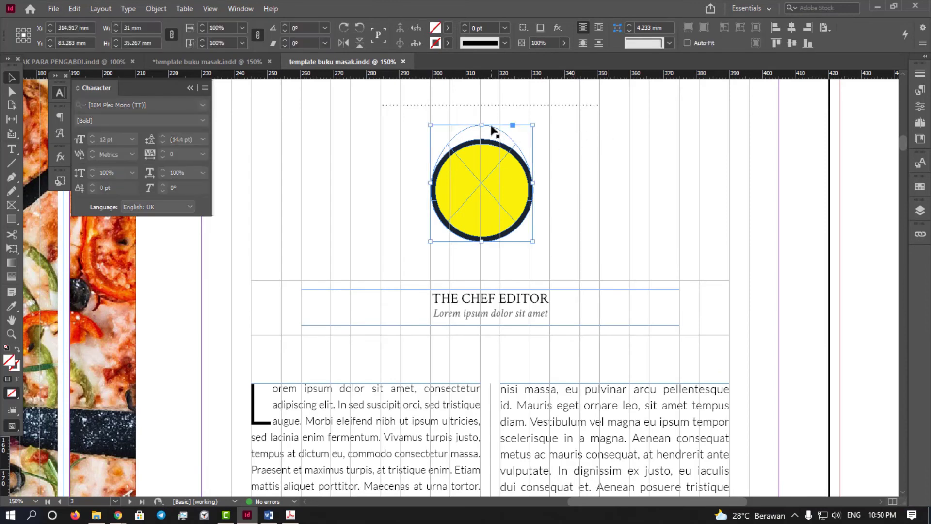
click(53, 9)
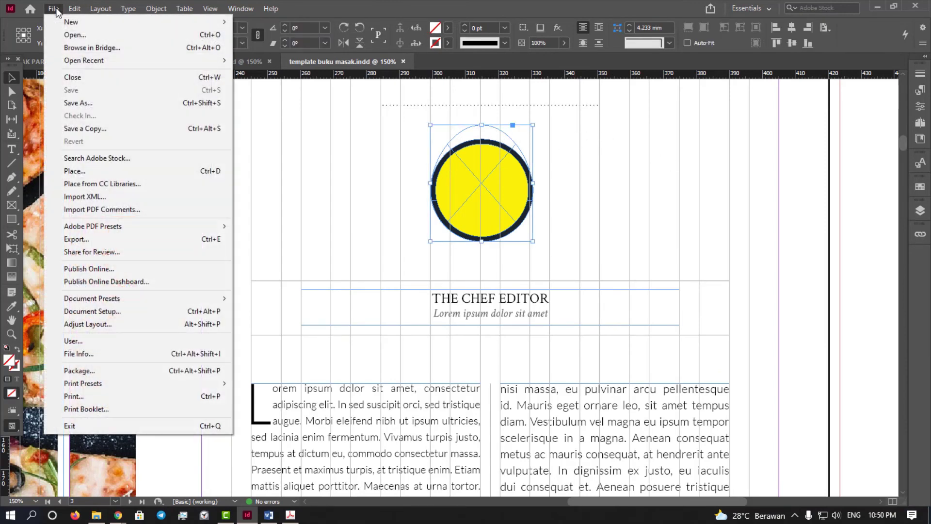
click(73, 170)
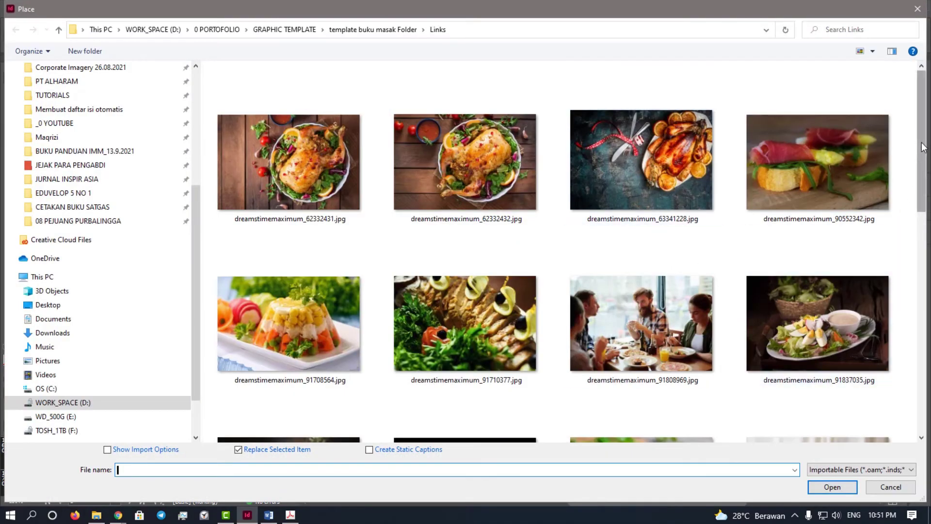
scroll(914, 270, down, 5)
scroll(913, 269, down, 4)
click(451, 275)
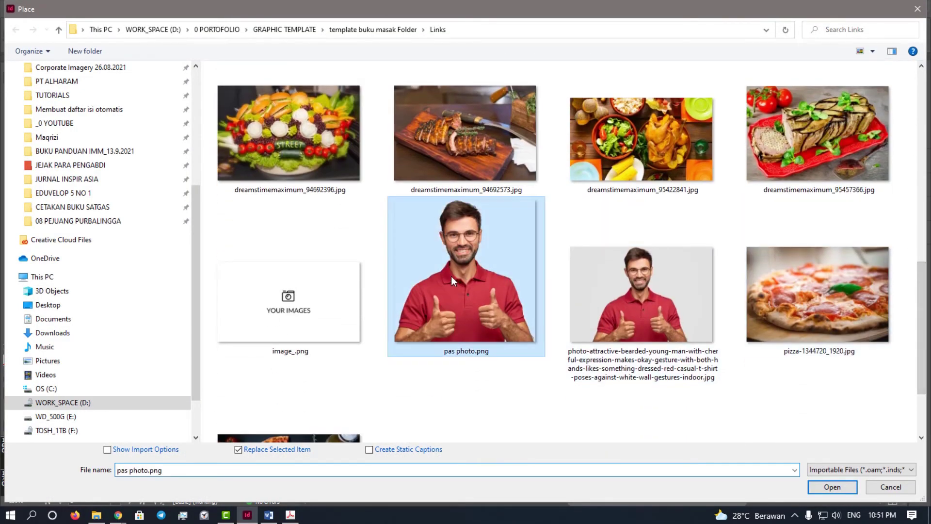
click(826, 485)
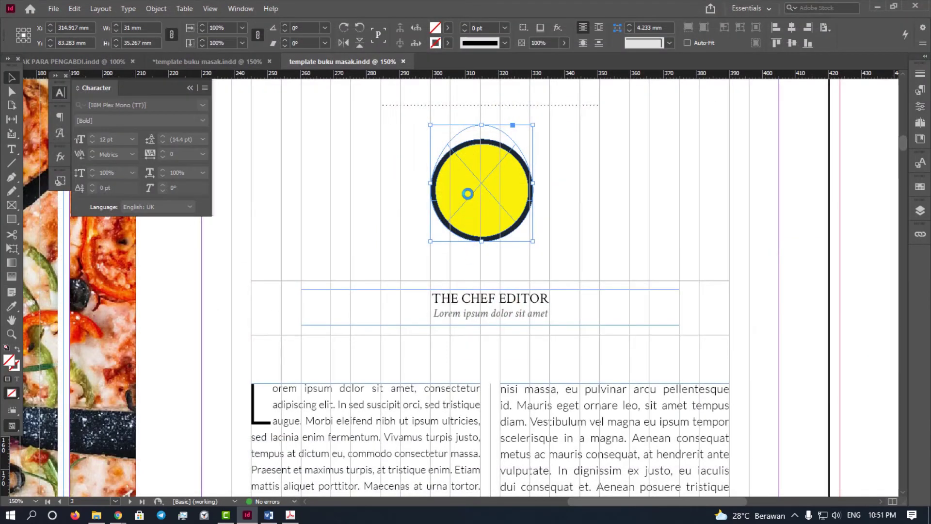
scroll(483, 168, up, 3)
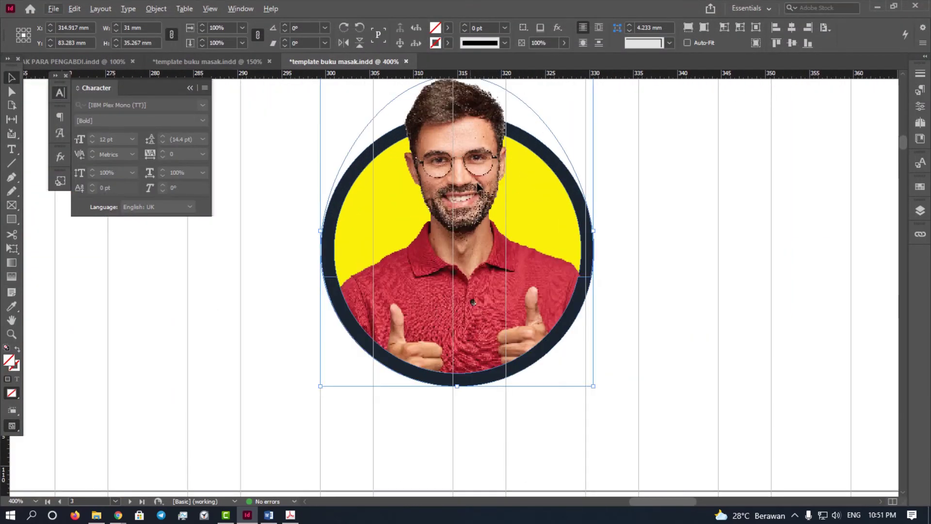
scroll(457, 225, up, 2)
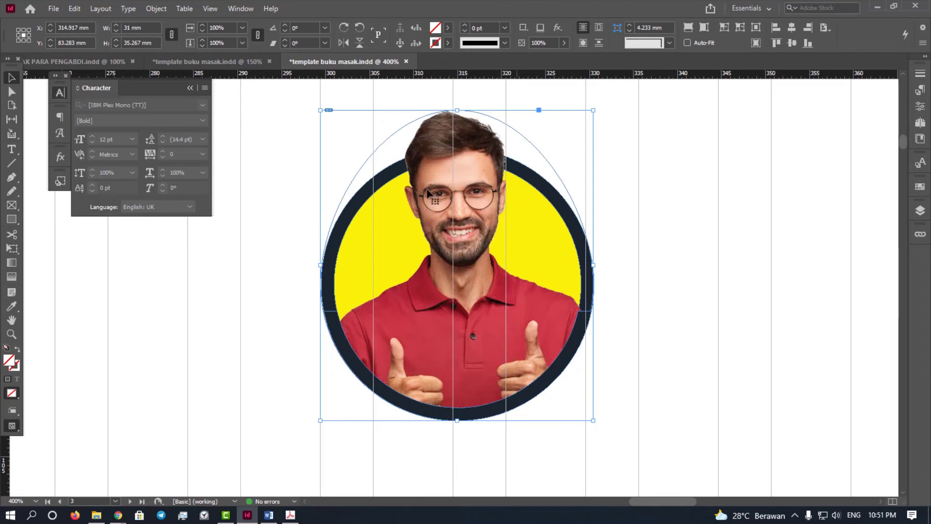
Select the photo inside the oval frame above "THE CHEF EDITOR" and scale it down slightly from its upper corner
click(12, 93)
click(455, 260)
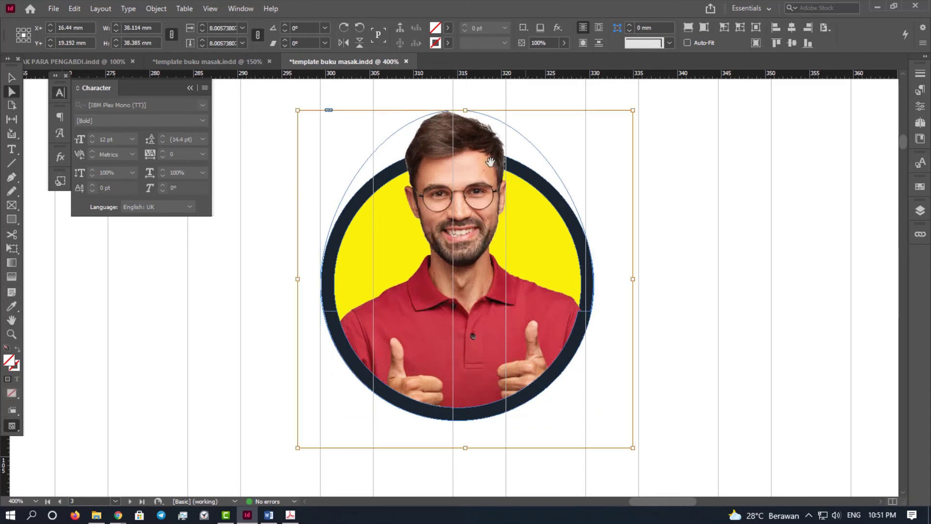
scroll(485, 167, down, 1)
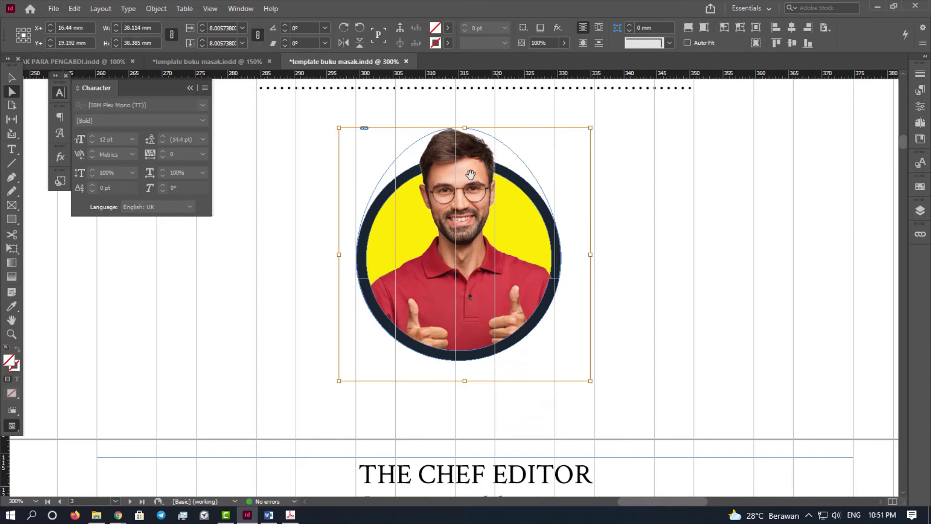
drag(589, 127, 571, 144)
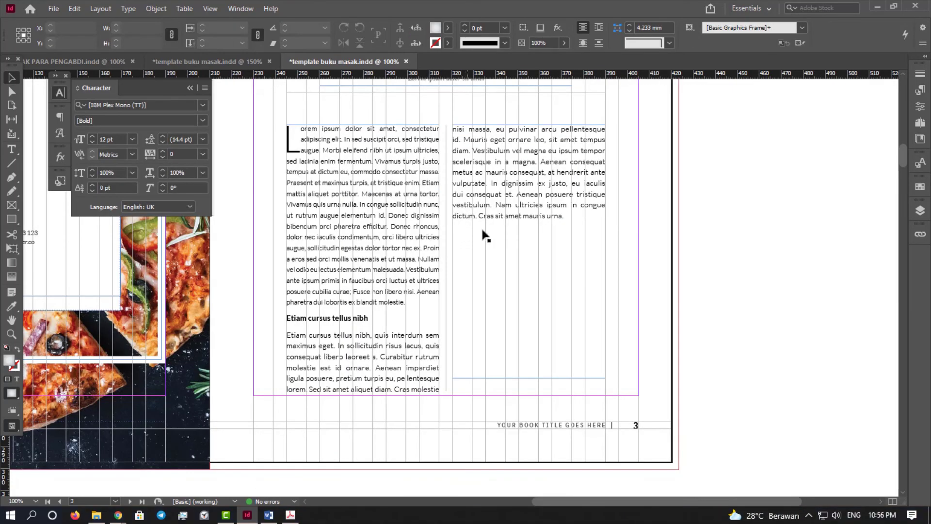
Review page 3 from the chef portrait down to the two columns of body text
scroll(482, 235, up, 3)
scroll(515, 257, up, 3)
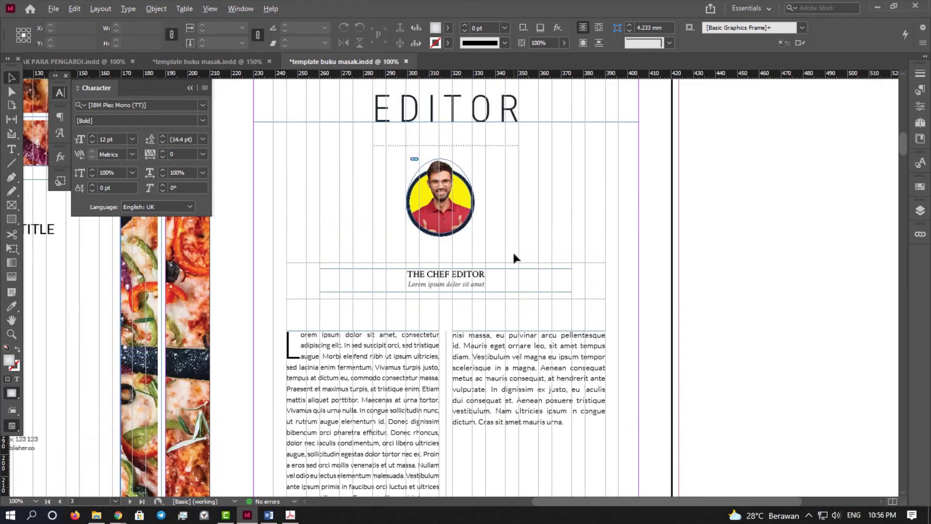
scroll(534, 251, down, 3)
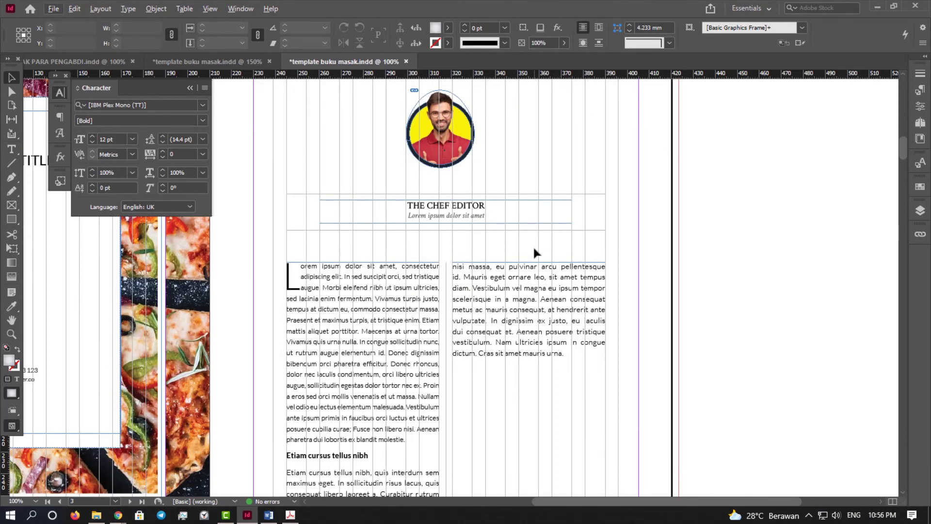
scroll(533, 248, down, 3)
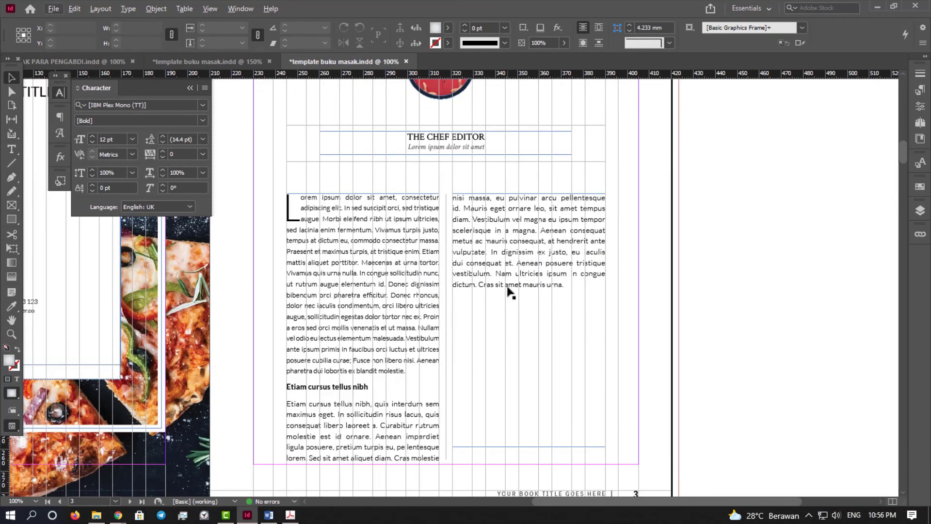
scroll(508, 291, down, 3)
scroll(468, 291, up, 1)
scroll(469, 288, up, 1)
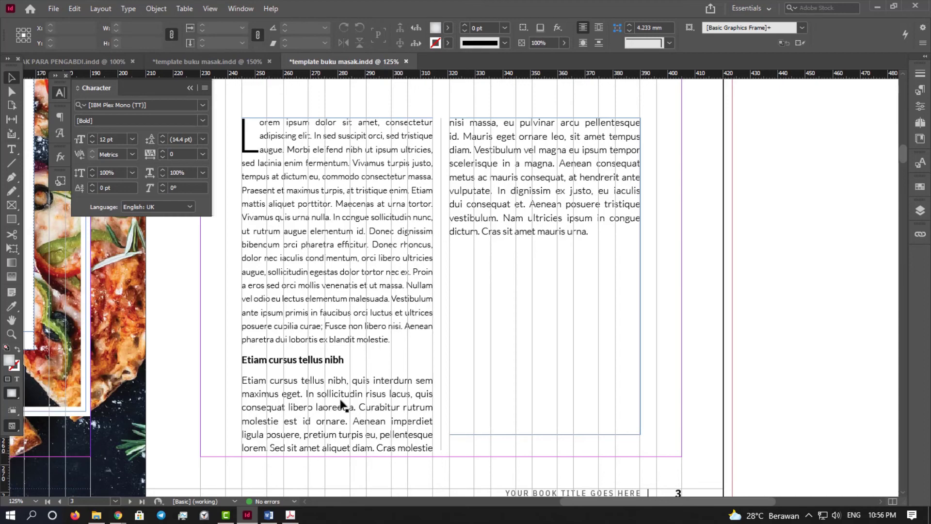
Switch to Word and copy the text from "Lorem ipsum dolor sit amet, consectetur" through the paragraph beginning "Mauris eleifend libero"
click(268, 515)
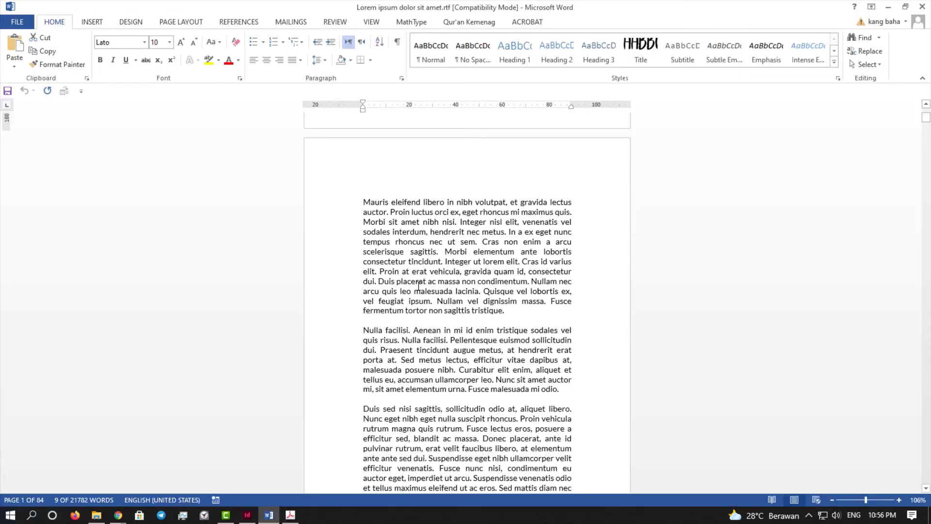
scroll(435, 270, up, 1)
scroll(435, 270, up, 12)
scroll(438, 259, down, 12)
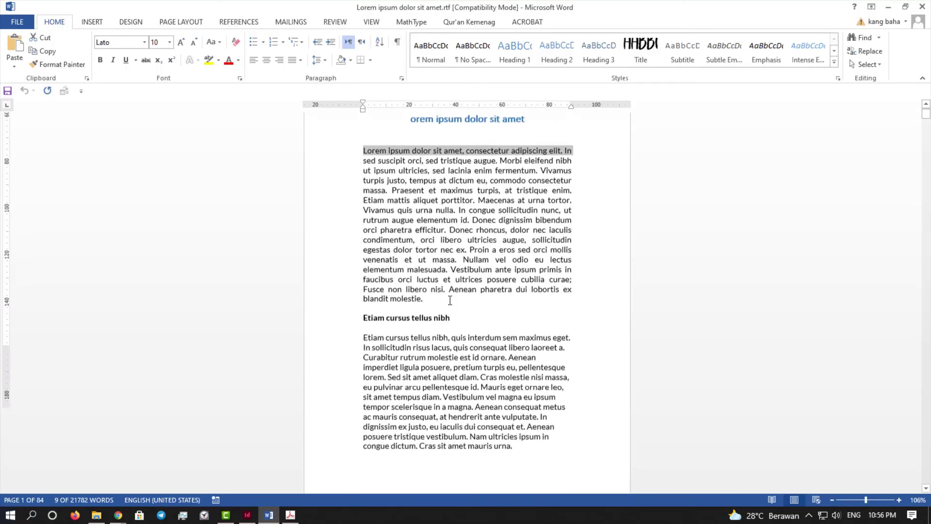
scroll(448, 301, down, 4)
triple_click(525, 242)
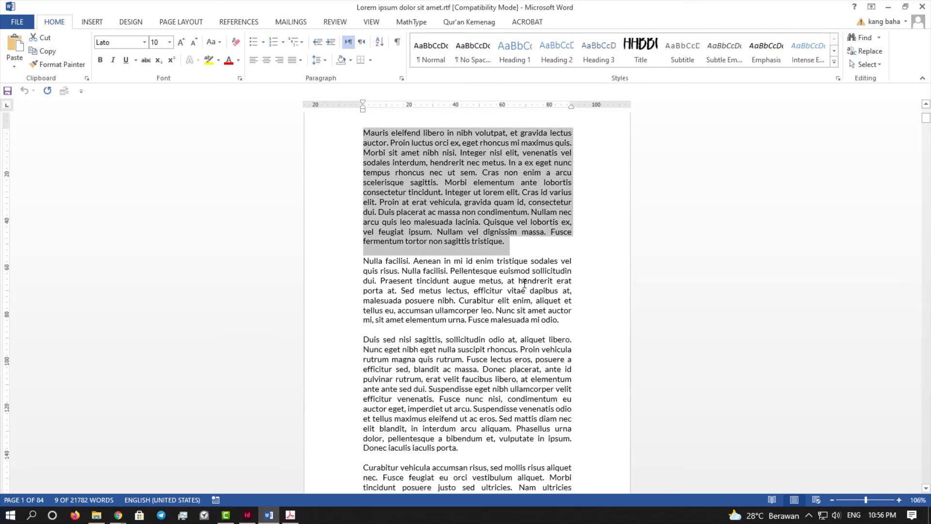
right_click(477, 160)
click(490, 183)
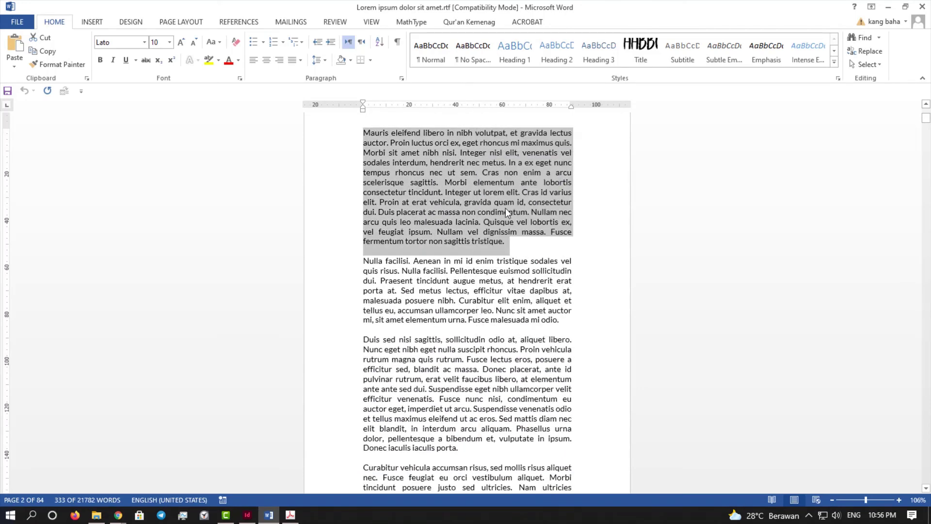
Return to InDesign and replace all the body text in the two columns on page 3 with the copied Word text
key(alt+Tab)
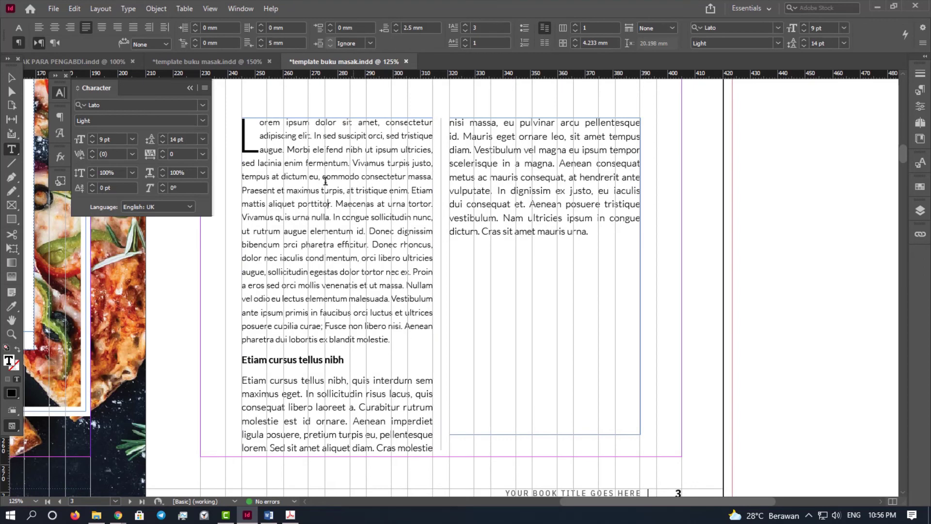
key(ctrl+a)
key(ctrl+v)
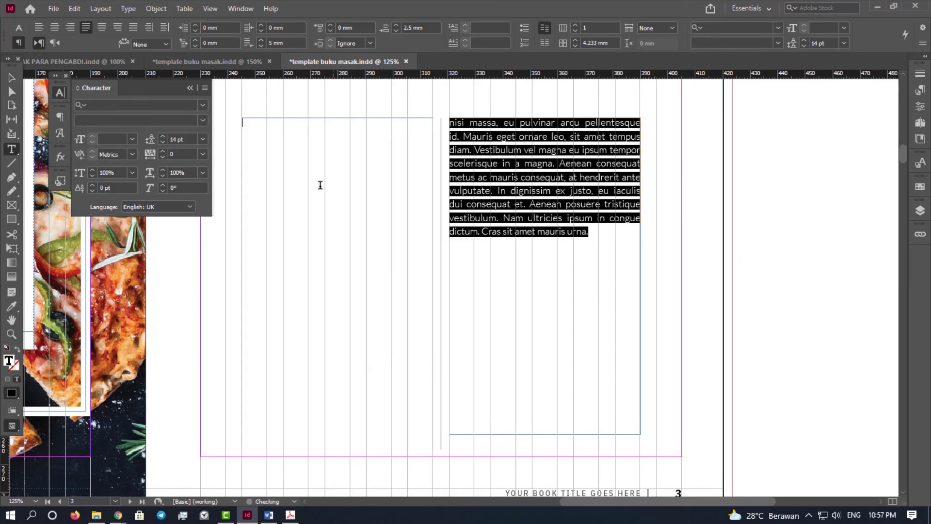
click(74, 8)
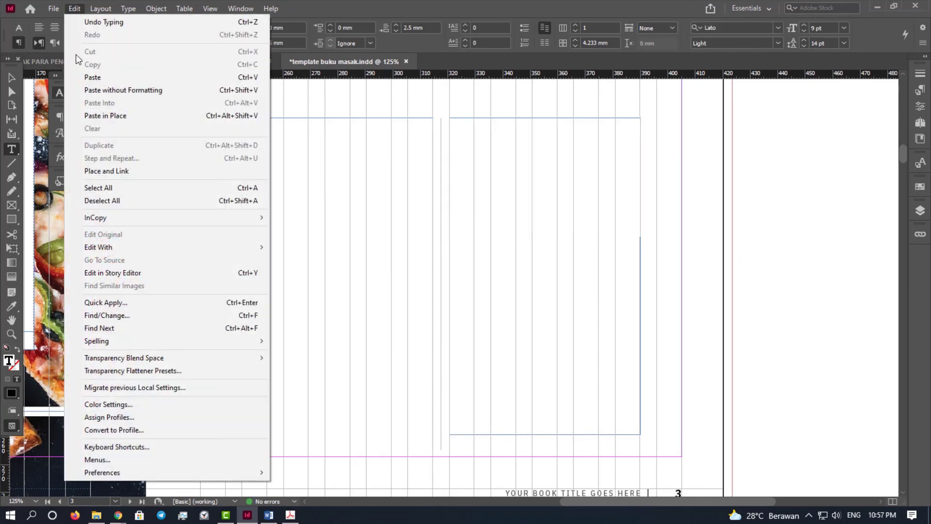
click(123, 81)
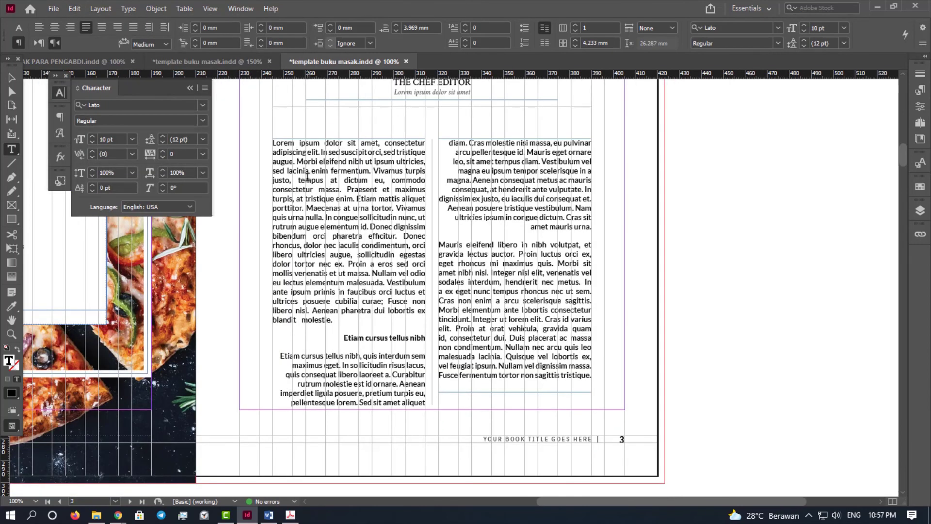
Apply the DROPCAP paragraph style to the first paragraph of the pasted body text
click(920, 90)
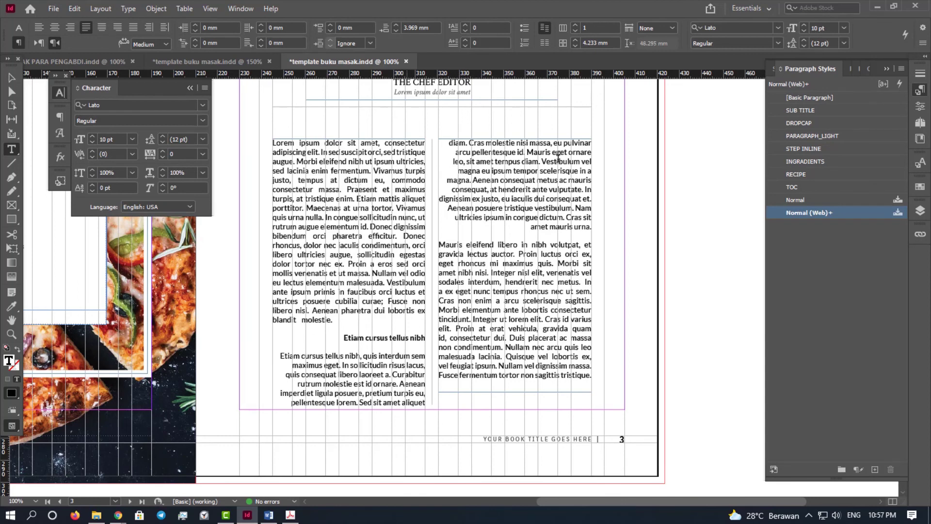
click(805, 124)
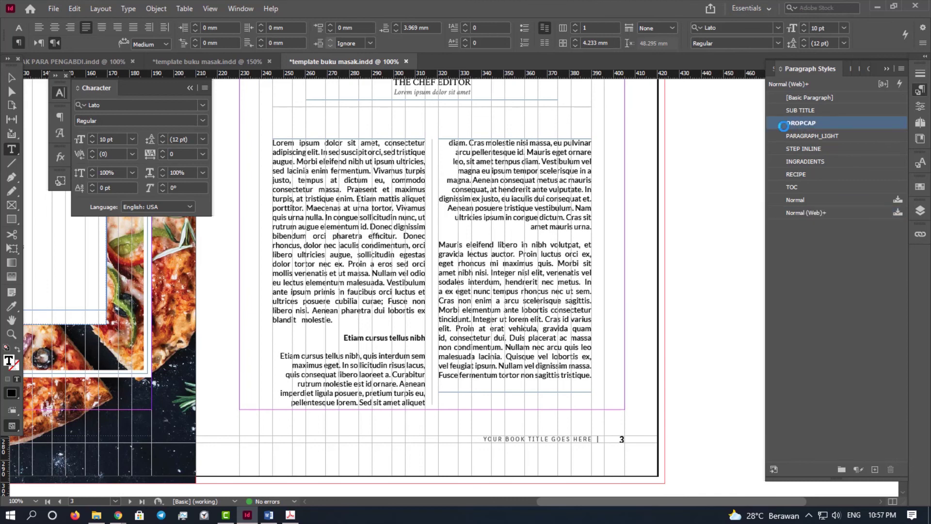